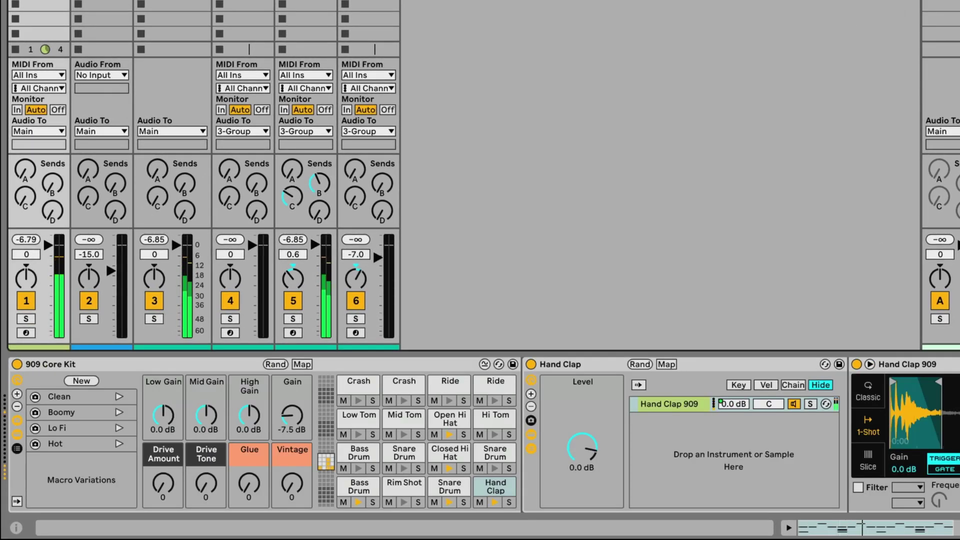
left_click(243, 2)
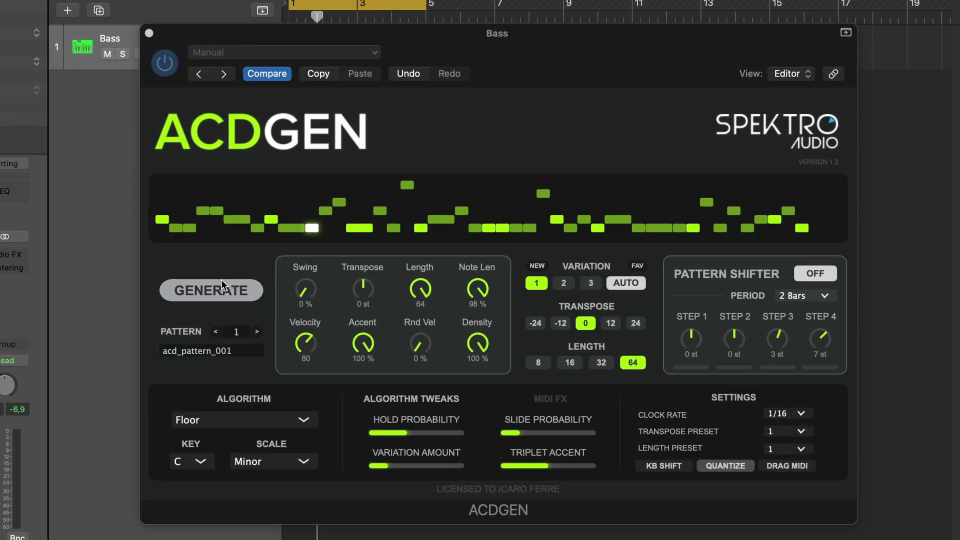
Generate a series of new 64-step patterns for the Bass track with the Floor algorithm in C Minor.
left_click(209, 287)
left_click(210, 288)
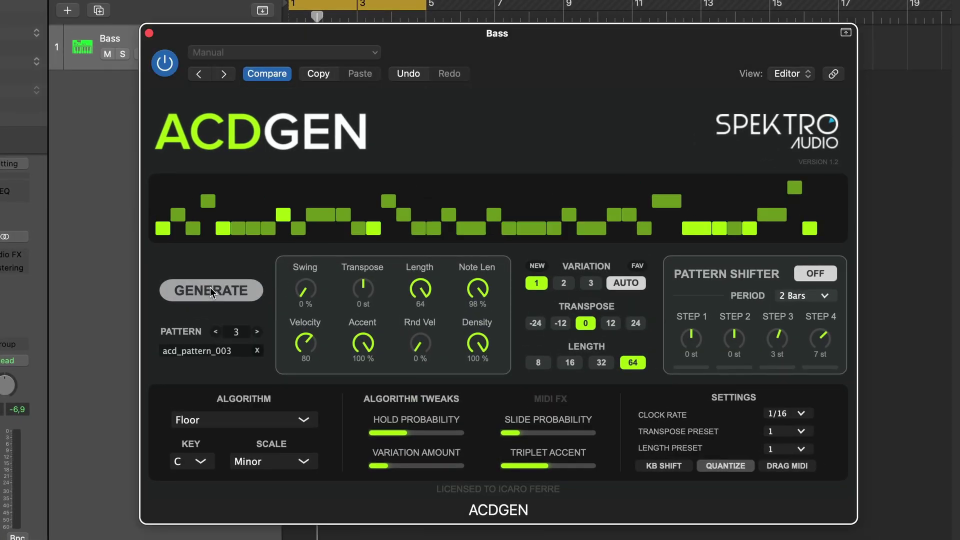
left_click(210, 290)
left_click(210, 290)
left_click(210, 290)
left_click(210, 287)
left_click(210, 287)
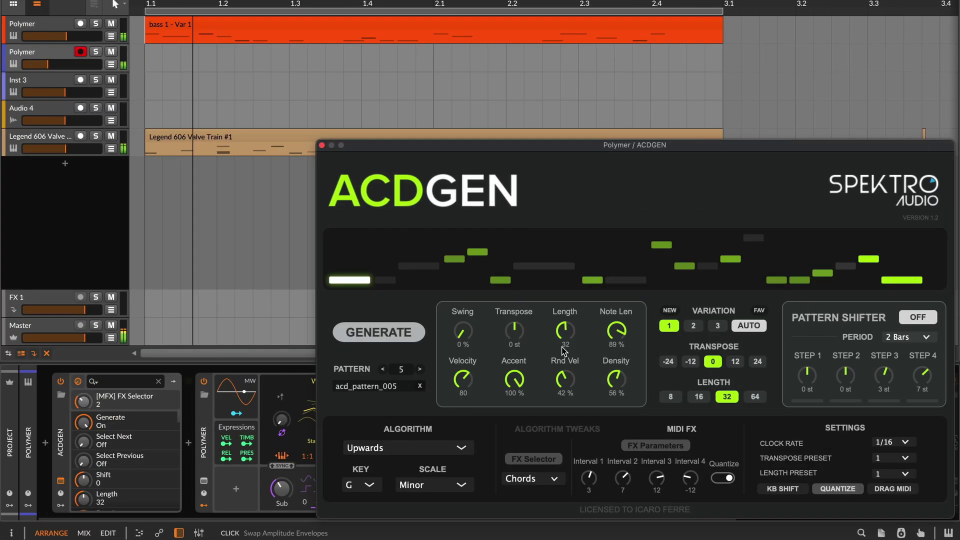
Switch to Bitwig Studio, set the random velocity to 45 % and the swing to 14 %, and generate a new pattern.
scroll(573, 376, "up", 3)
left_click_drag(482, 336, 474, 314)
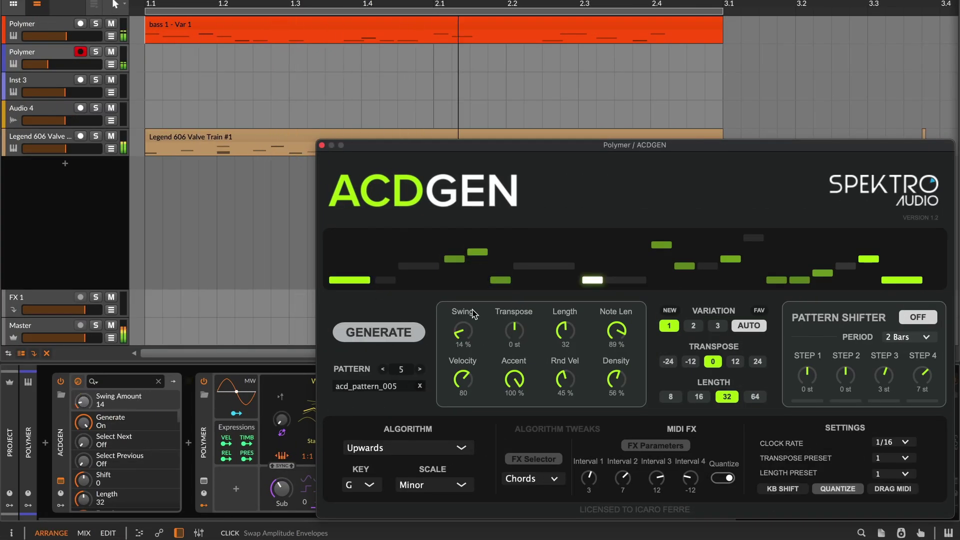
left_click(399, 334)
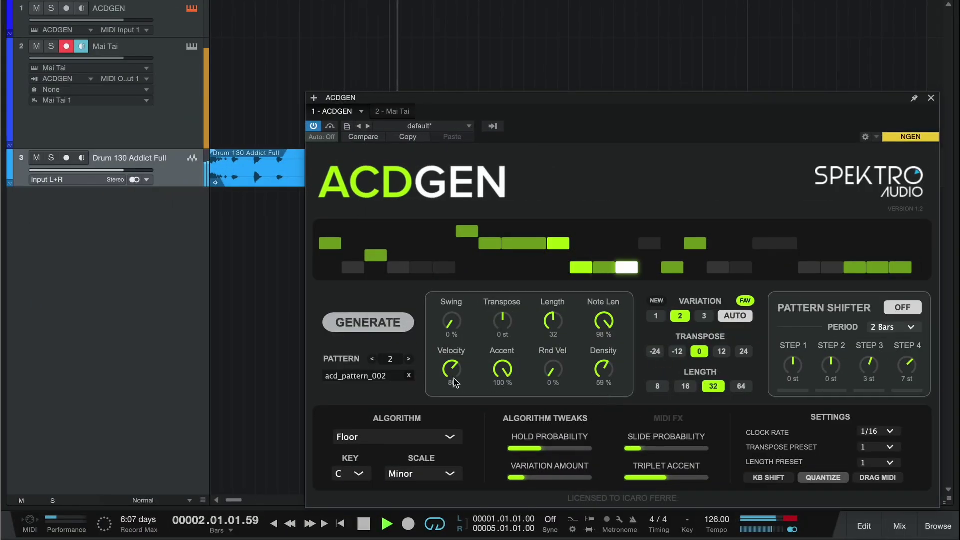
Switch to Studio One and advance from acd_pattern_002 to the next stored pattern.
left_click_drag(454, 383, 462, 403)
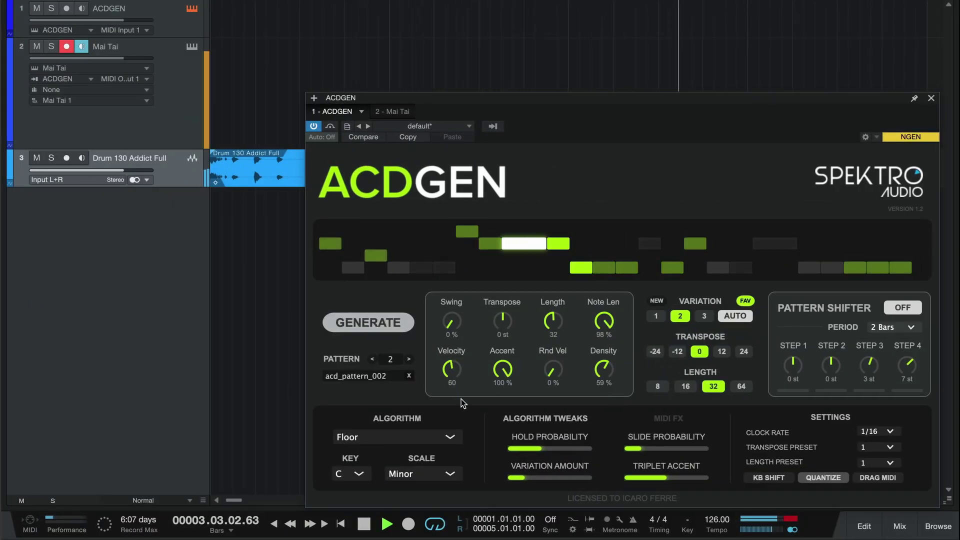
left_click(409, 360)
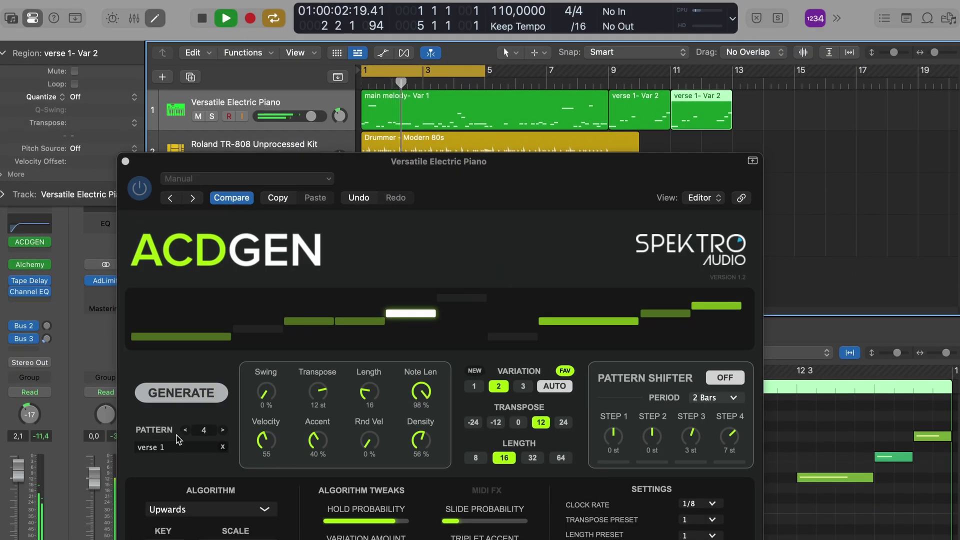
left_click(185, 431)
left_click(125, 161)
left_click(242, 184)
left_click(27, 254)
left_click_drag(452, 167, 136, 187)
left_click_drag(505, 342, 675, 195)
left_click(7, 184)
left_click_drag(751, 194, 608, 183)
left_click(235, 225)
left_click(29, 253)
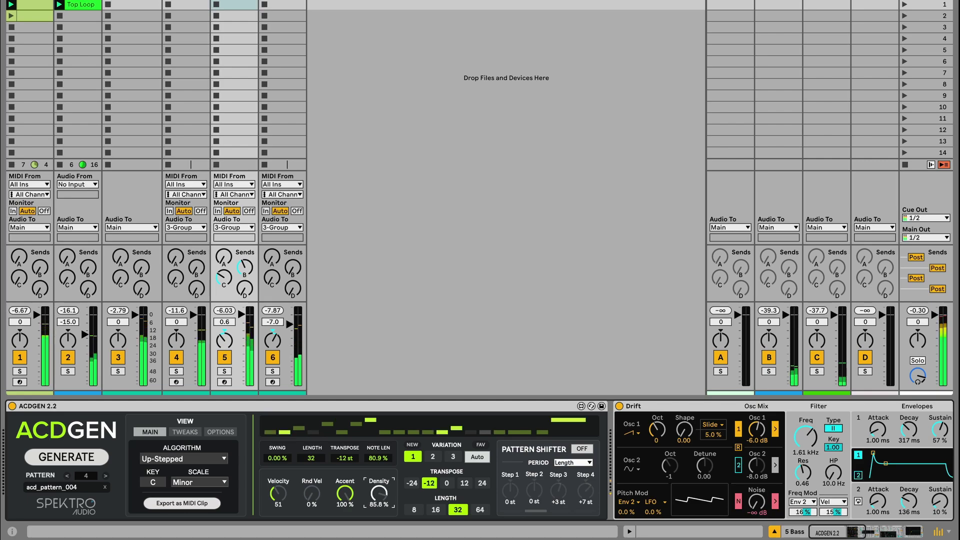
Show the pattern generator of the 6 Chords track and switch its pattern to variation 3.
left_click(283, 4)
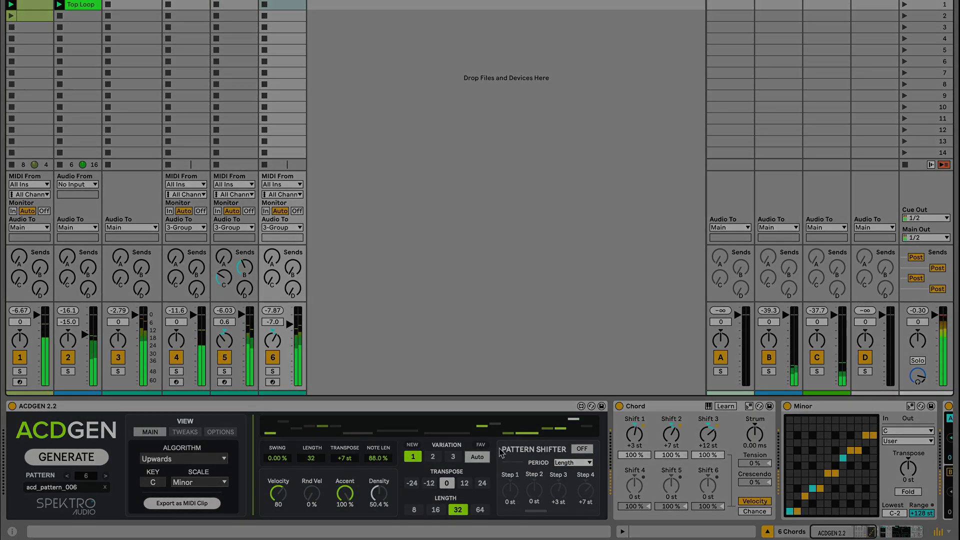
left_click(453, 457)
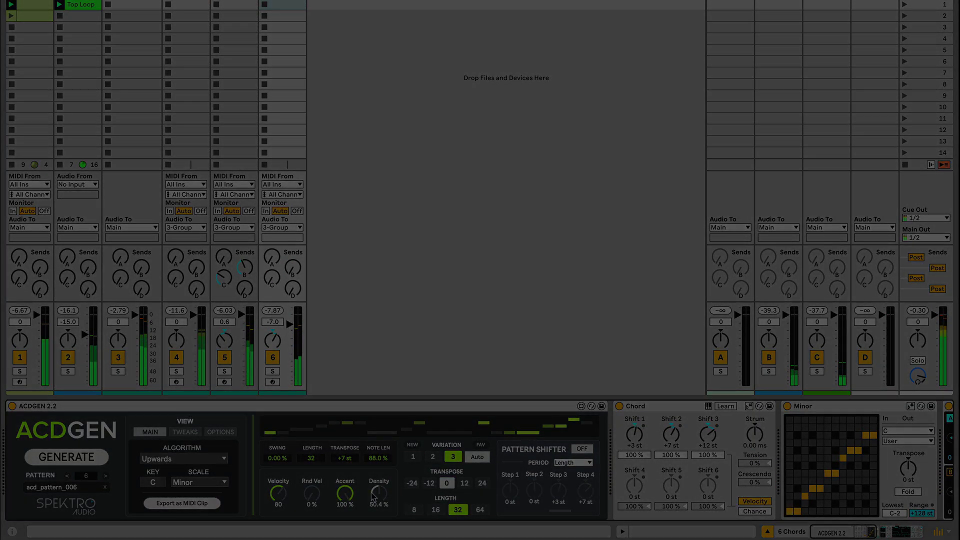
left_click(379, 493)
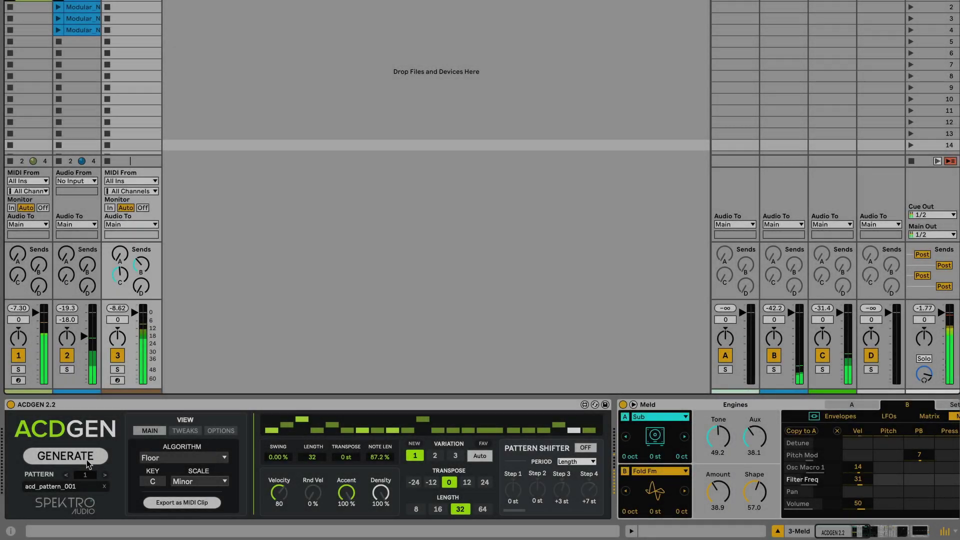
Generate new patterns on the 3-Meld track with the Floor algorithm in C Minor.
left_click(86, 459)
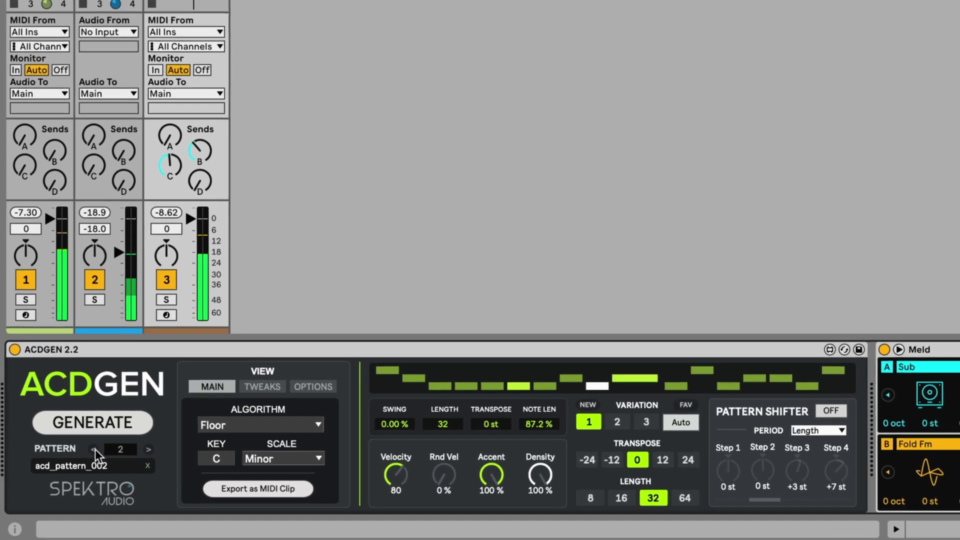
left_click(65, 475)
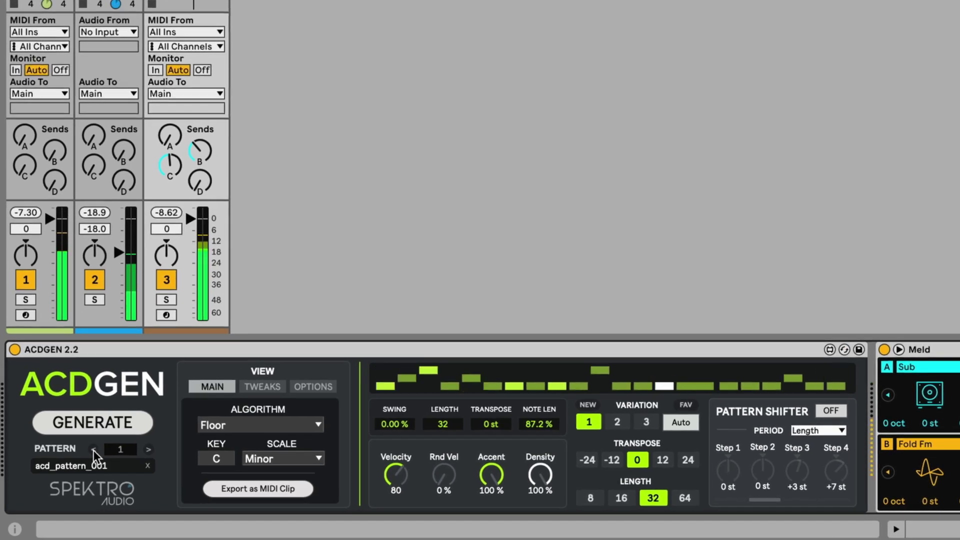
left_click(124, 422)
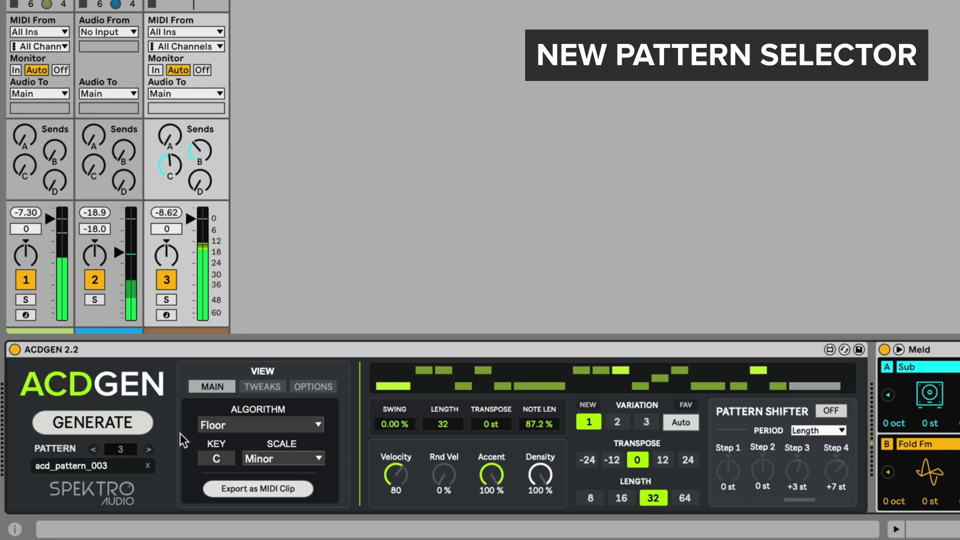
Switch acd_pattern_003 to variation 2 and set its density to 84.3 %, velocity to 53 and length to 16.
left_click(621, 420)
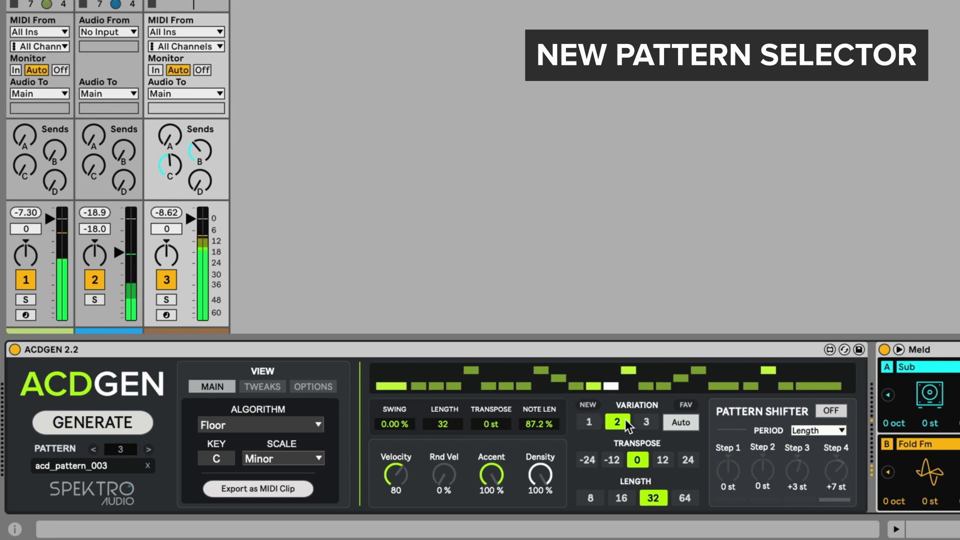
left_click_drag(540, 474, 540, 475)
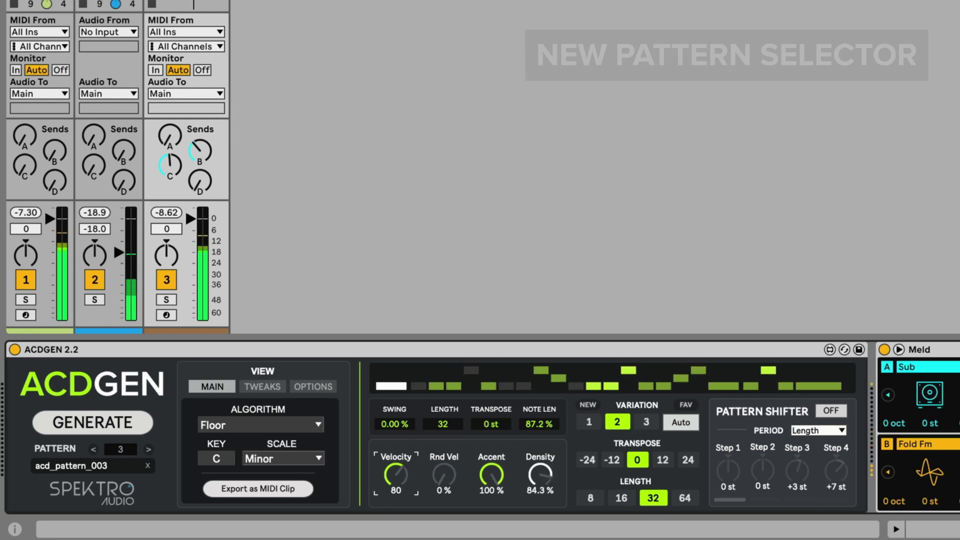
left_click_drag(396, 474, 396, 493)
left_click(639, 500)
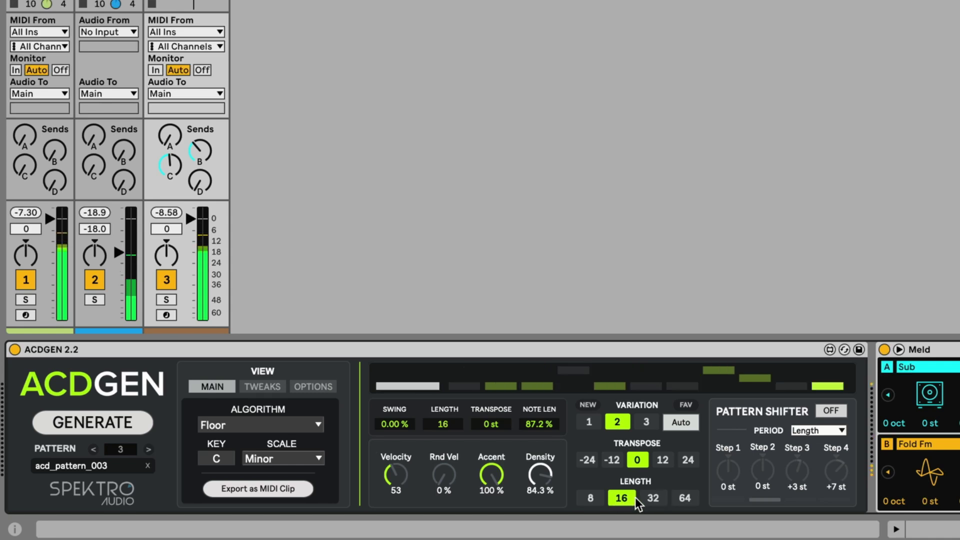
Delete the pattern stored before acd_pattern_003 and select acd_pattern_003 again.
left_click(94, 449)
left_click(151, 466)
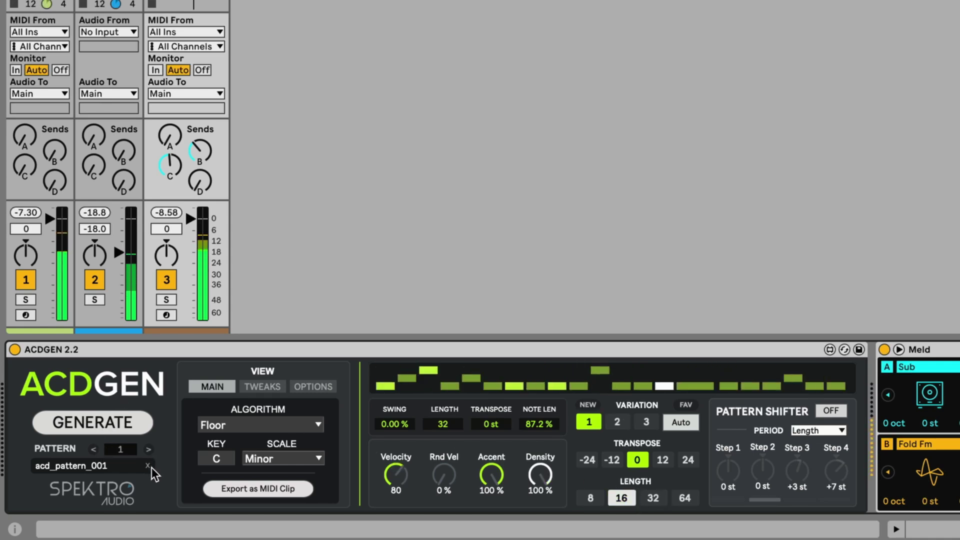
left_click(147, 450)
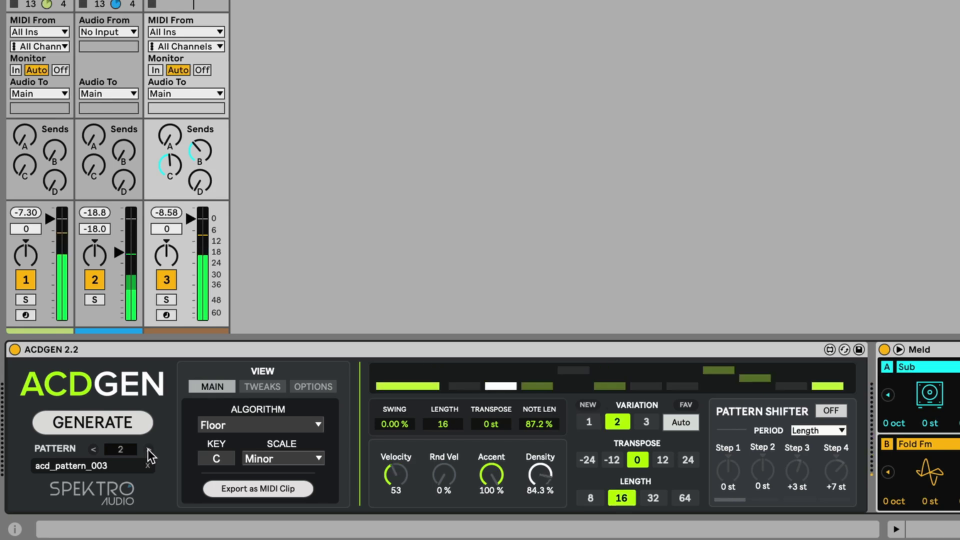
Rename acd_pattern_003 as simple and acd_pattern_001 as verse.
left_click_drag(131, 466, 34, 454)
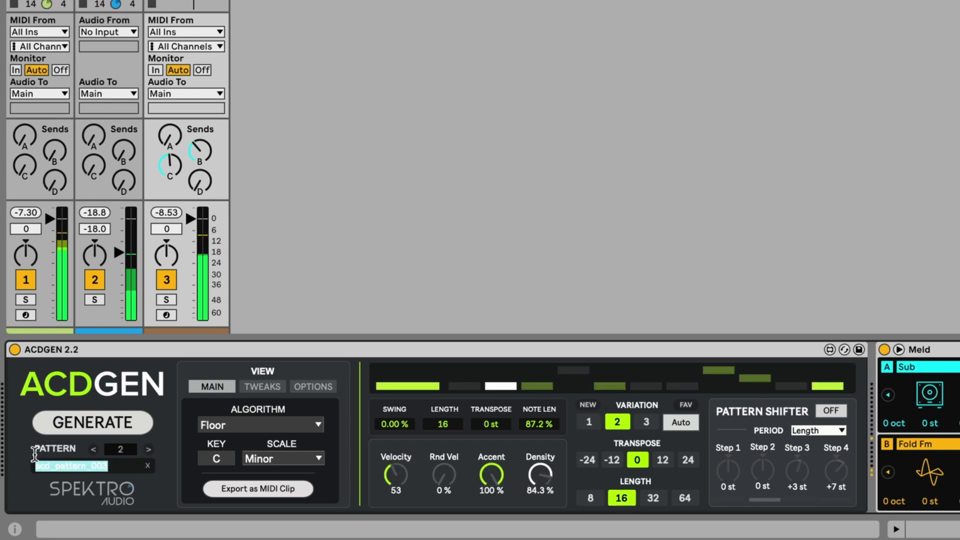
type("simple")
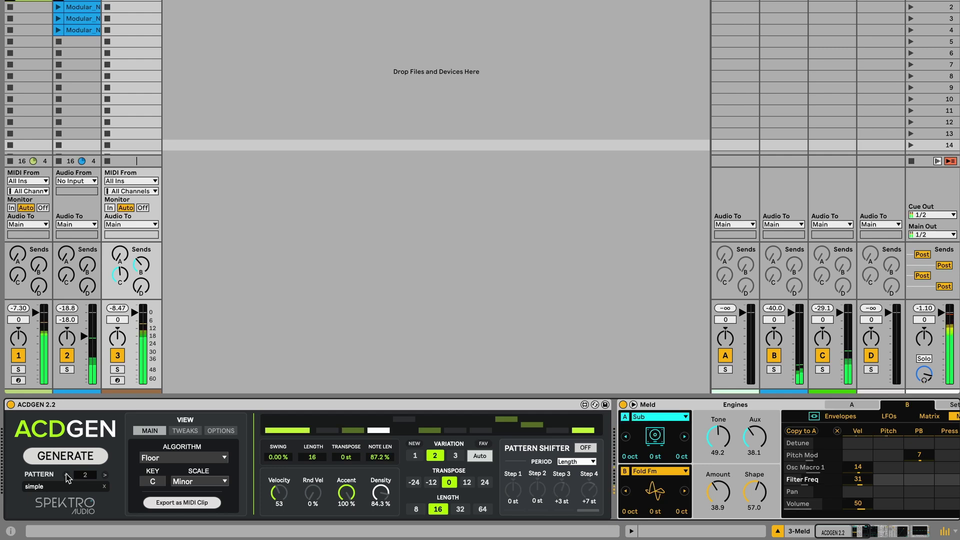
left_click(66, 474)
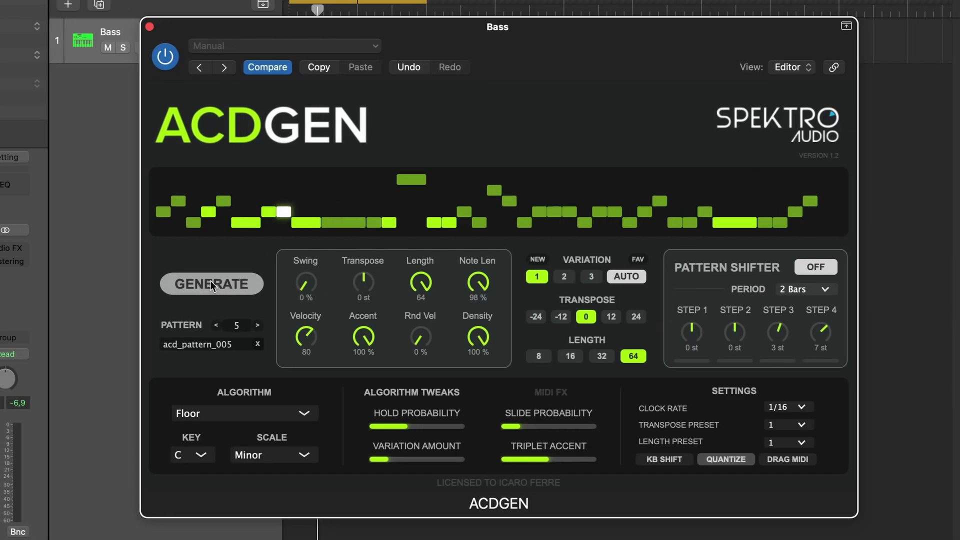
Switch to Logic Pro and generate further bass patterns up to pattern 10.
left_click(211, 284)
left_click(211, 283)
left_click(211, 284)
left_click(211, 284)
left_click(211, 284)
left_click(211, 284)
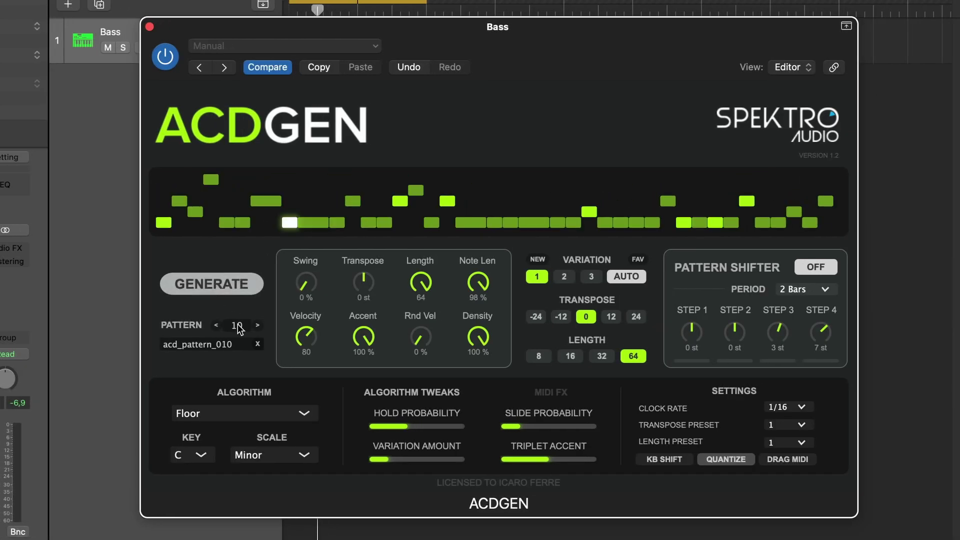
Step back and forth through the stored bass patterns, stopping at pattern 3.
left_click(217, 326)
double_click(217, 326)
triple_click(217, 326)
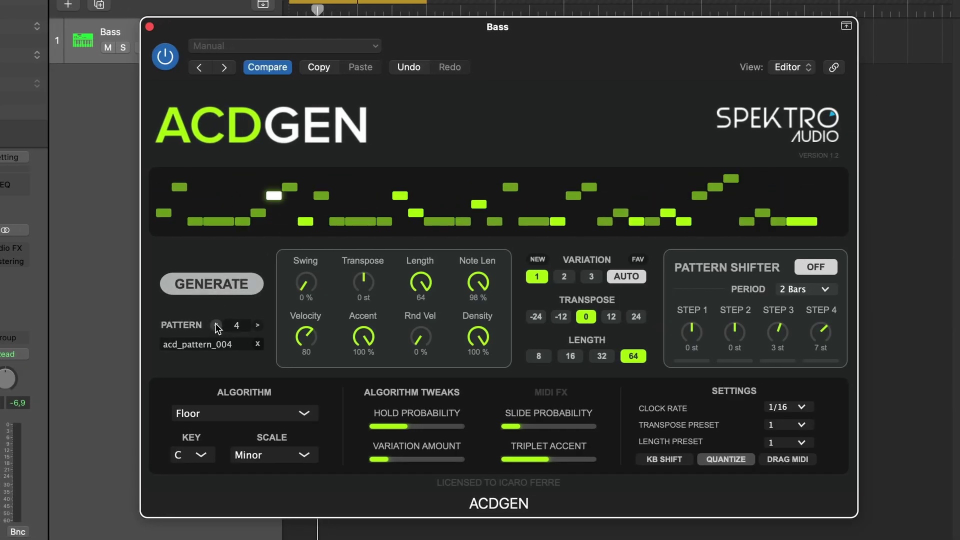
triple_click(217, 326)
double_click(261, 326)
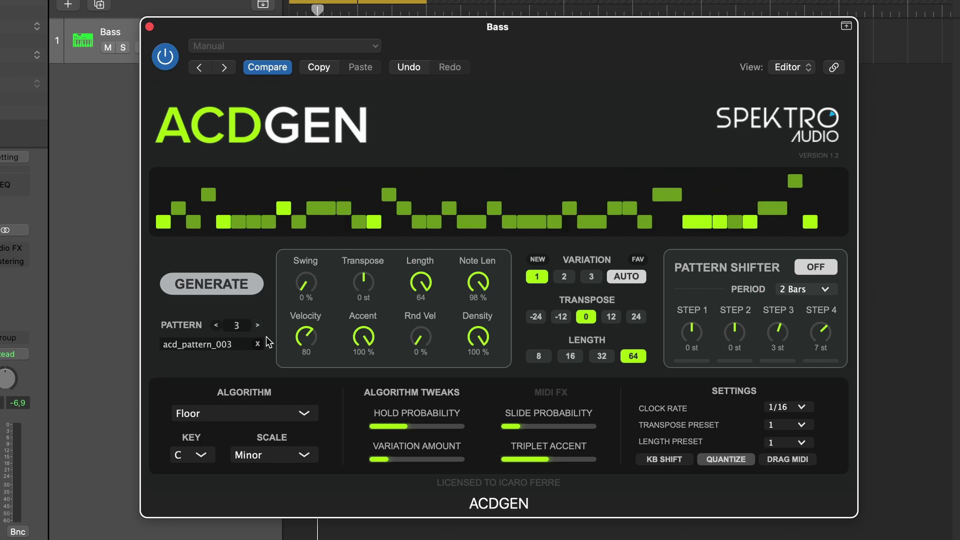
Delete acd_pattern_003 and step back through the remaining patterns to acd_pattern_001.
left_click(258, 344)
left_click(259, 344)
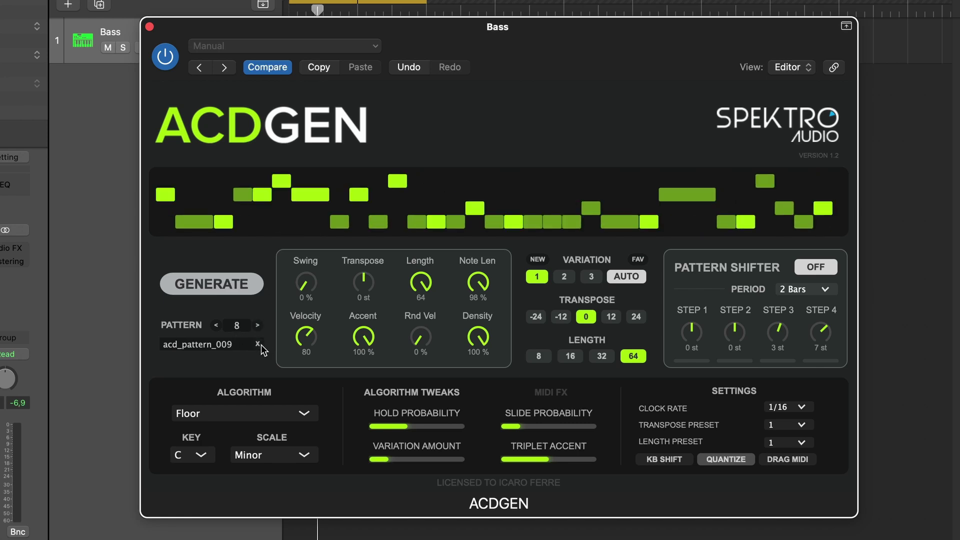
left_click(214, 326)
left_click(214, 326)
left_click(214, 326)
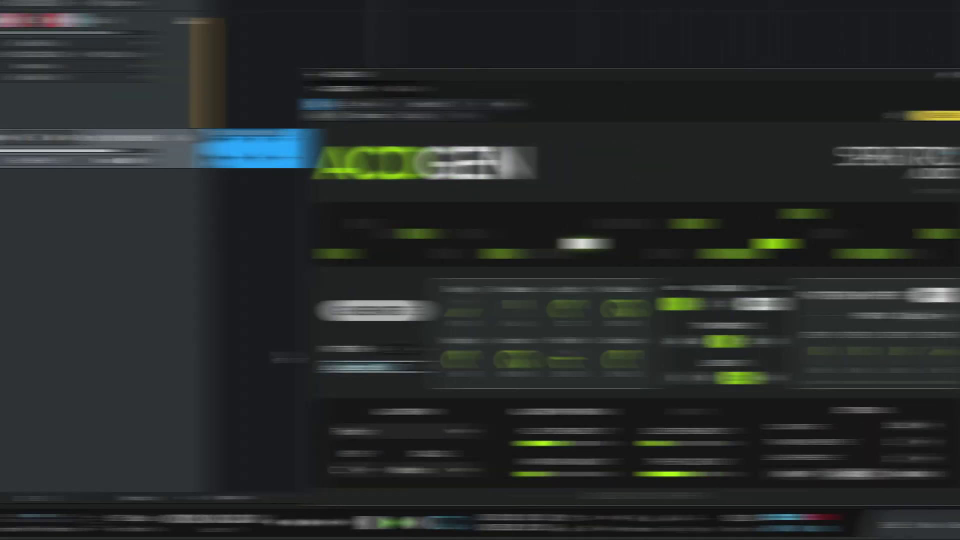
Switch to Studio One, rename pattern 3 as bass 1 and select its variation 2.
type("bass 2")
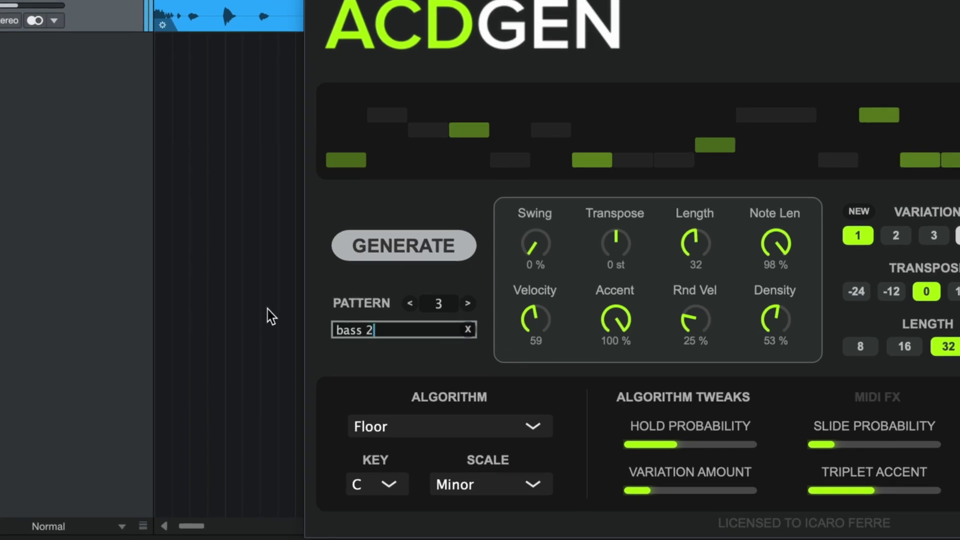
key("BackSpace")
type("1")
key("Return")
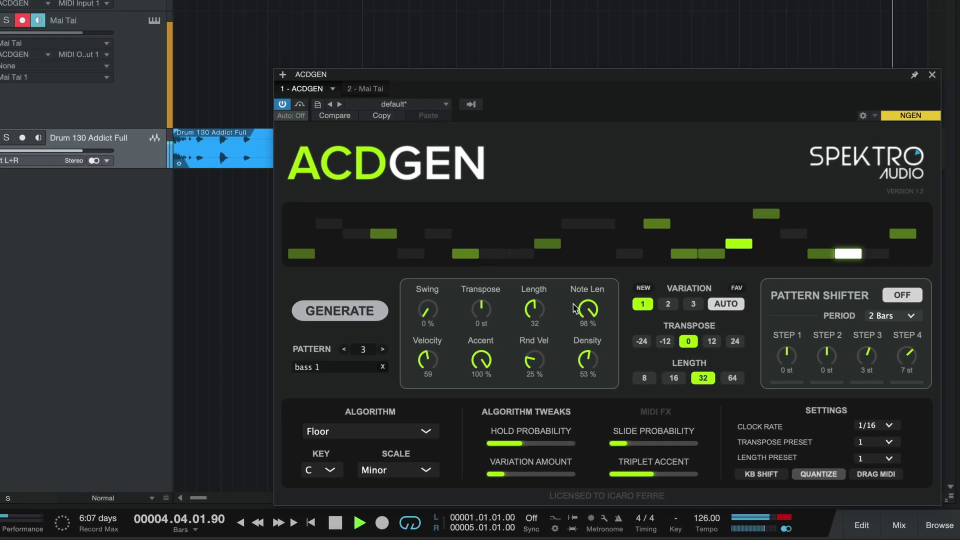
left_click(669, 304)
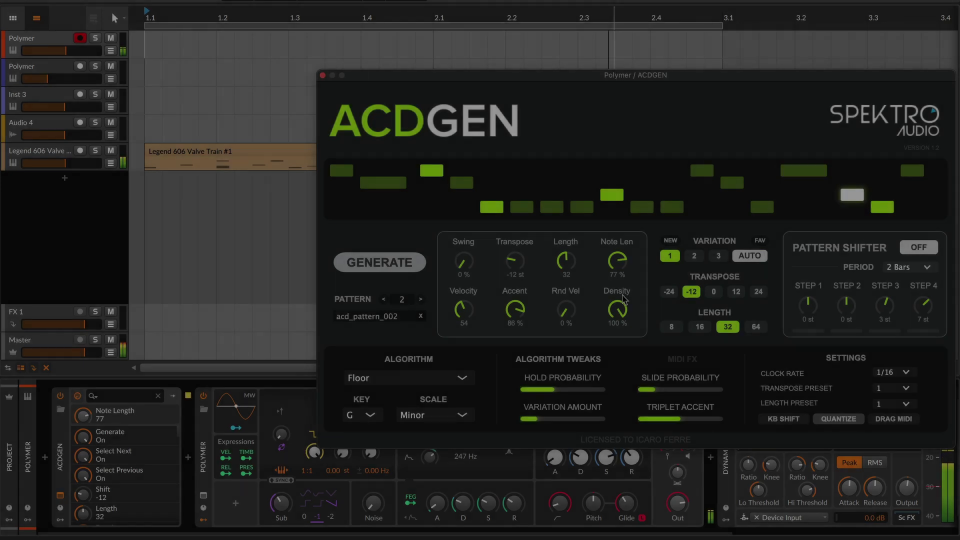
Audition variations 2 and 3 of acd_pattern_002 in Bitwig Studio and generate new variations twice.
left_click(695, 256)
left_click(718, 256)
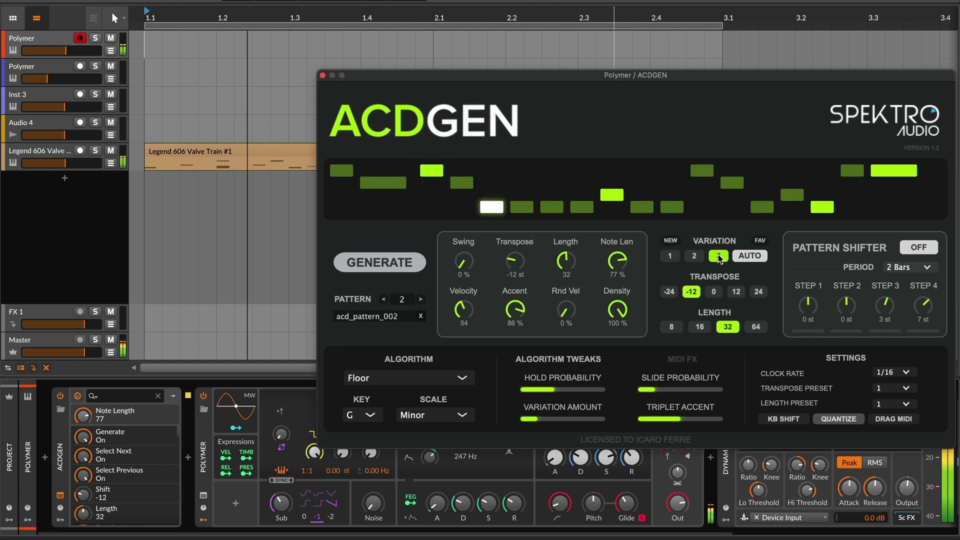
left_click(670, 241)
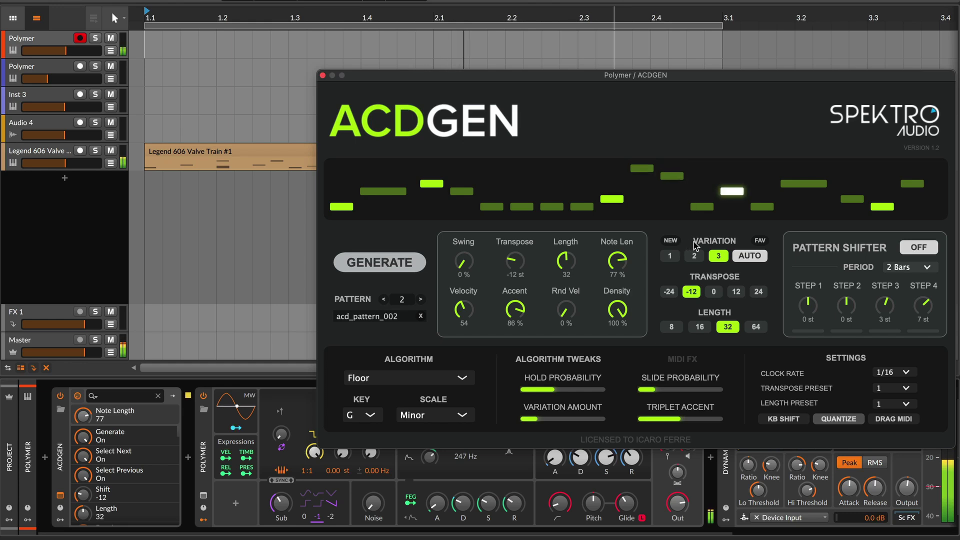
left_click(671, 241)
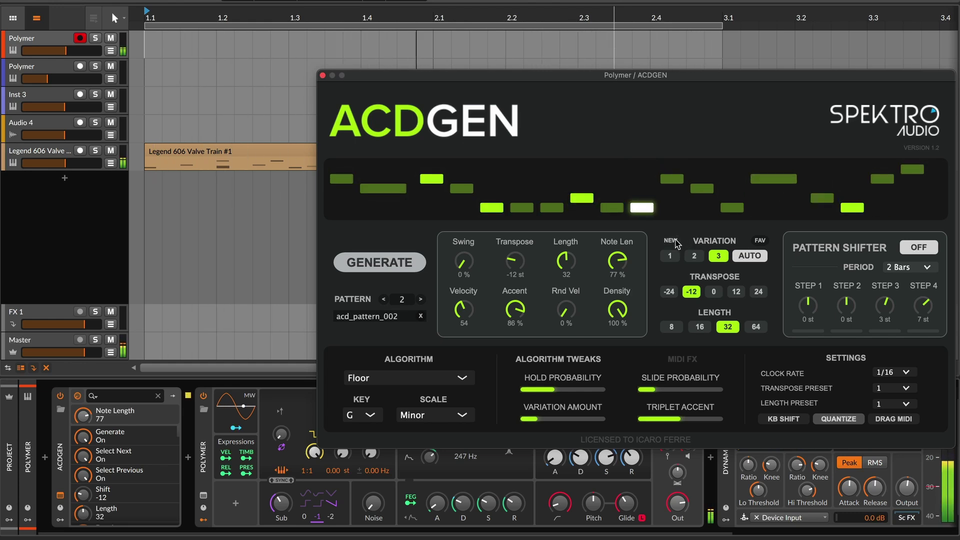
Return to variation 1 of acd_pattern_002 and mark it as the favourite.
left_click(670, 255)
left_click(760, 241)
Rename acd_pattern_002 as bass 1 and cycle on to acd_pattern_001.
left_click(413, 316)
double_click(413, 316)
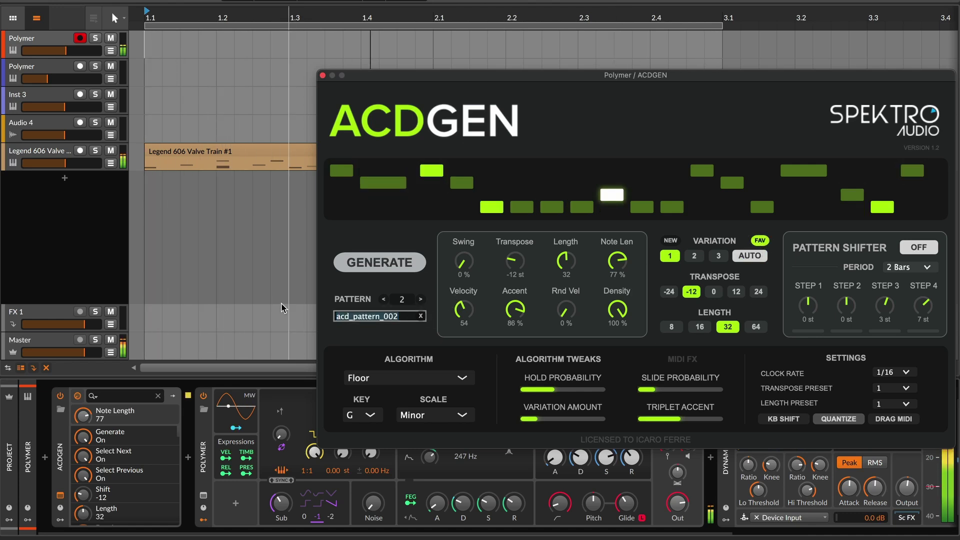
type("bass 1")
key("Return")
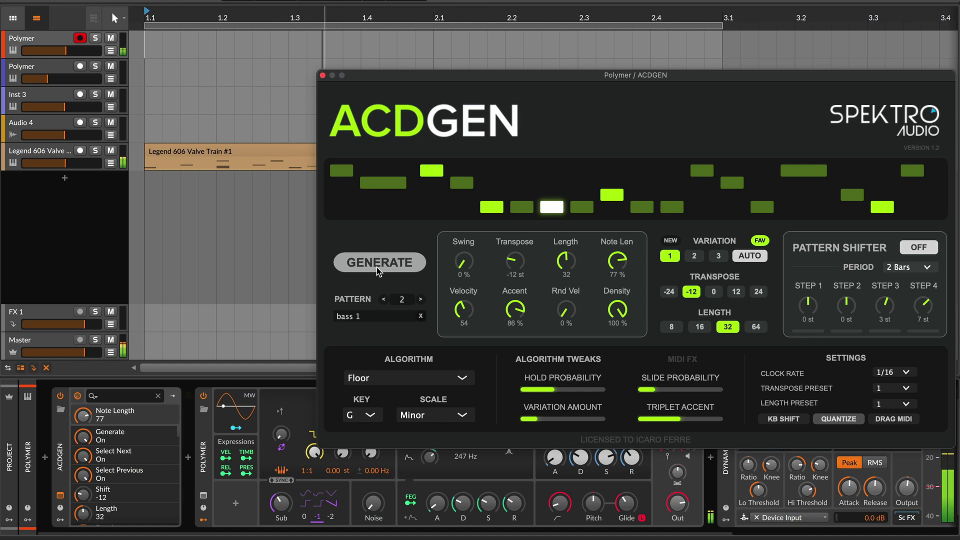
left_click(419, 299)
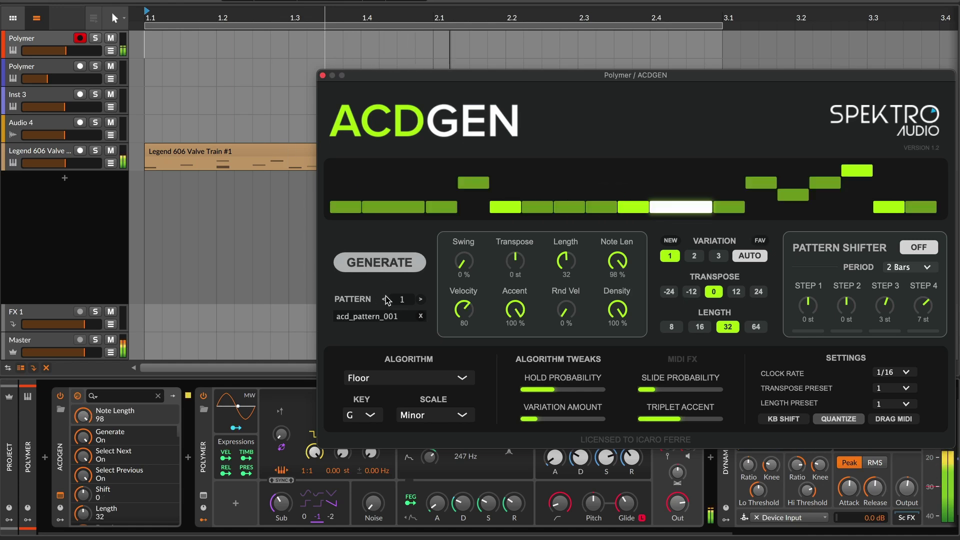
Cycle to the next pattern in Bitwig Studio, then switch to Ableton Live and raise the arp pattern's density.
left_click(421, 300)
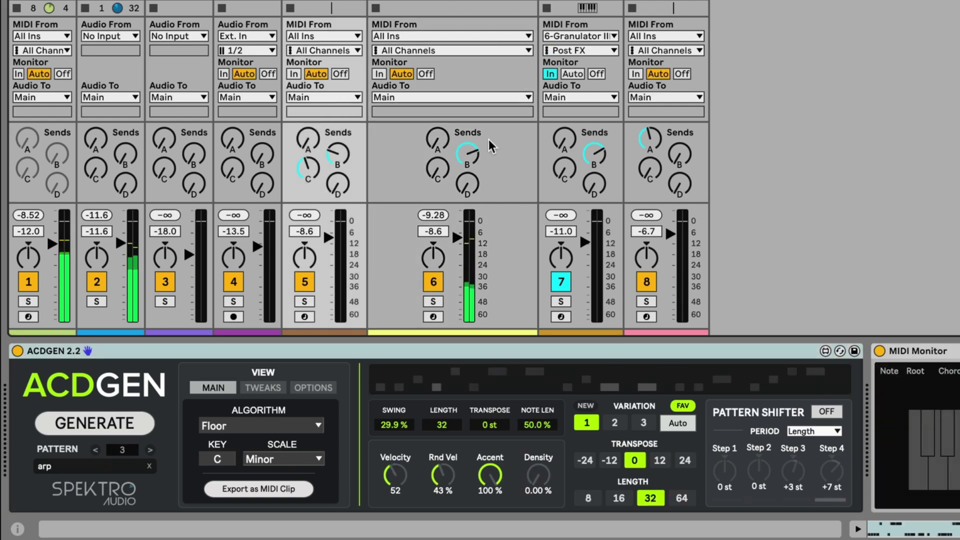
left_click_drag(541, 473, 541, 439)
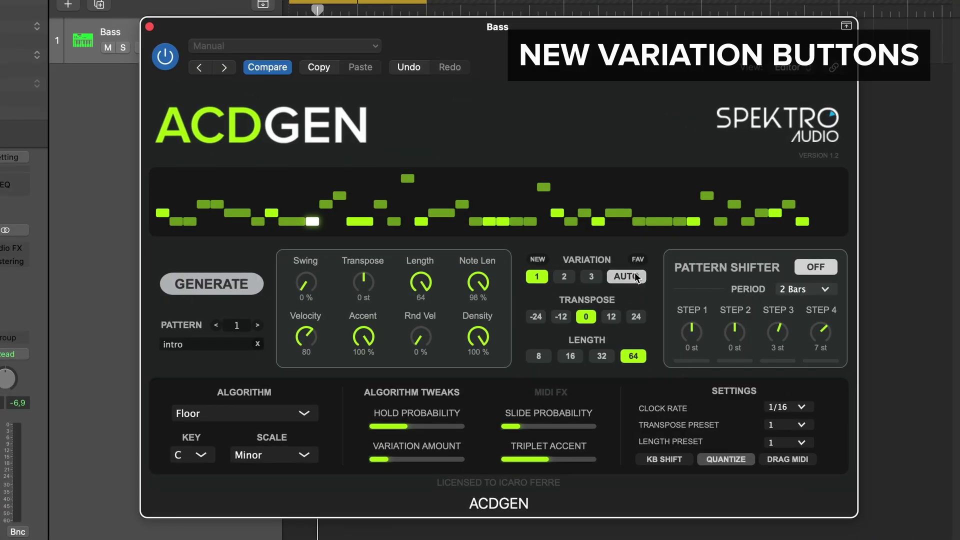
Switch to Logic Pro and audition variations 2 and 3 of the intro pattern.
left_click(565, 277)
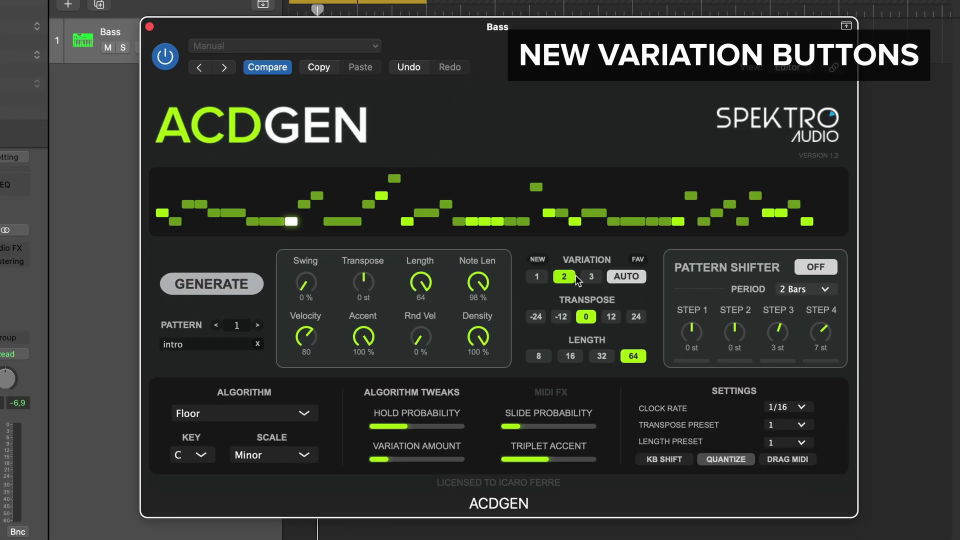
left_click(591, 276)
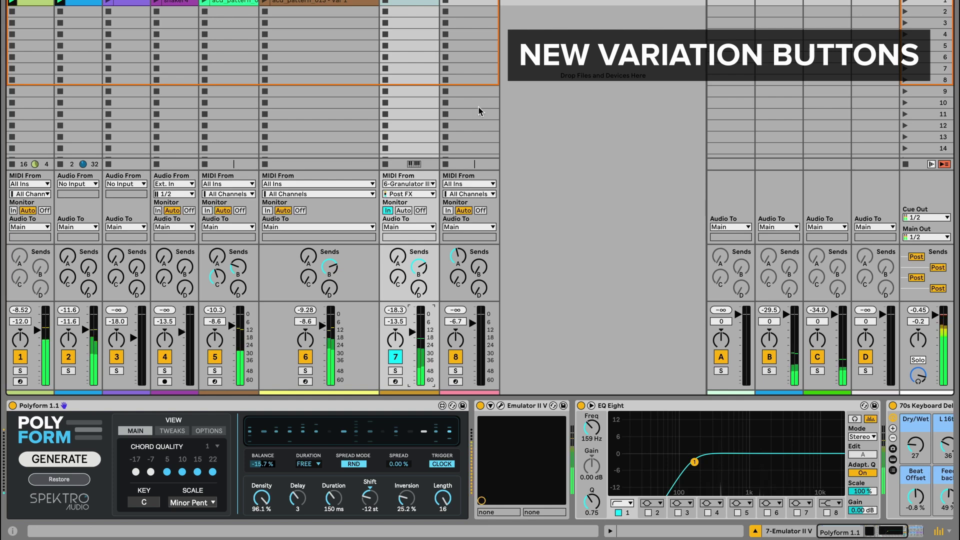
In Ableton Live, choose variation 2 of acd_pattern_015 on the Granulator III track and raise the density of the Synclavier V pattern.
left_click(465, 181)
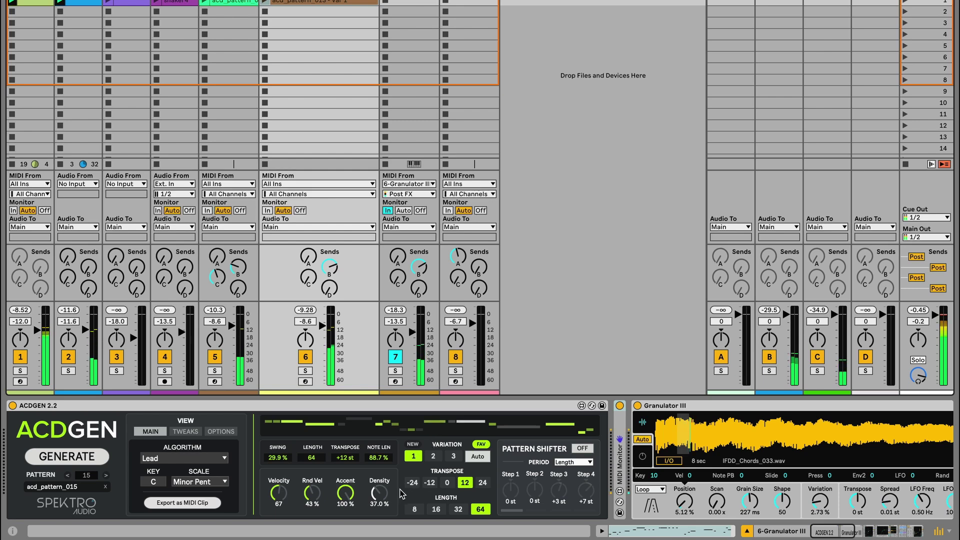
left_click(433, 456)
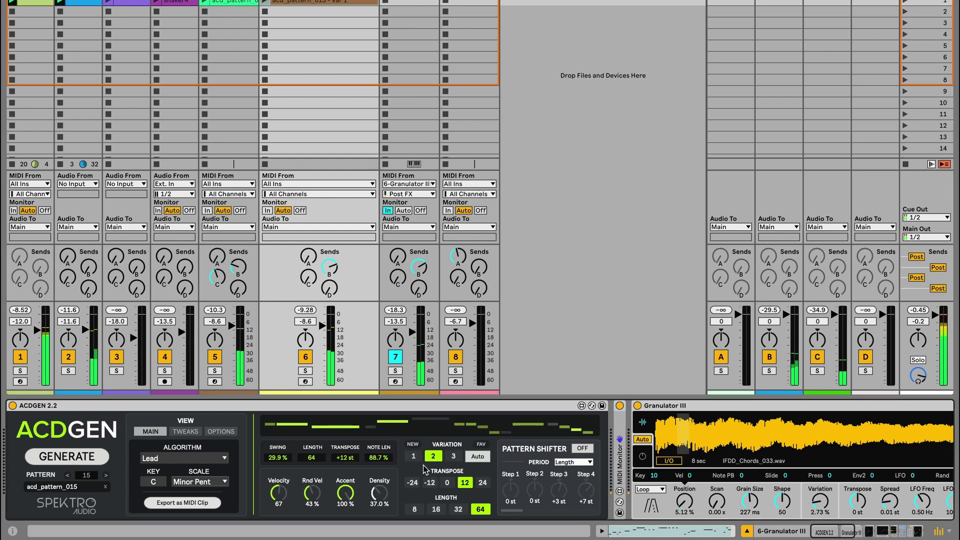
left_click(484, 21)
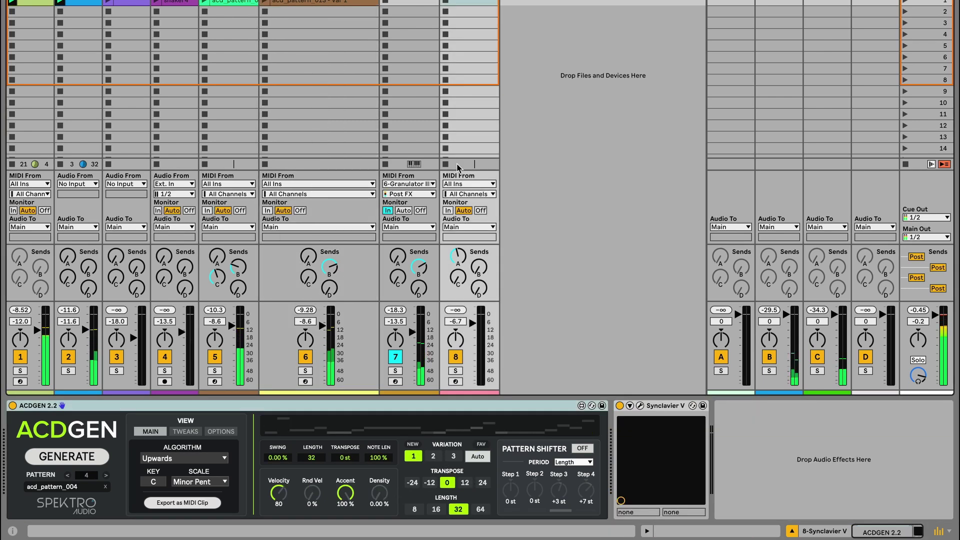
left_click_drag(379, 493, 379, 482)
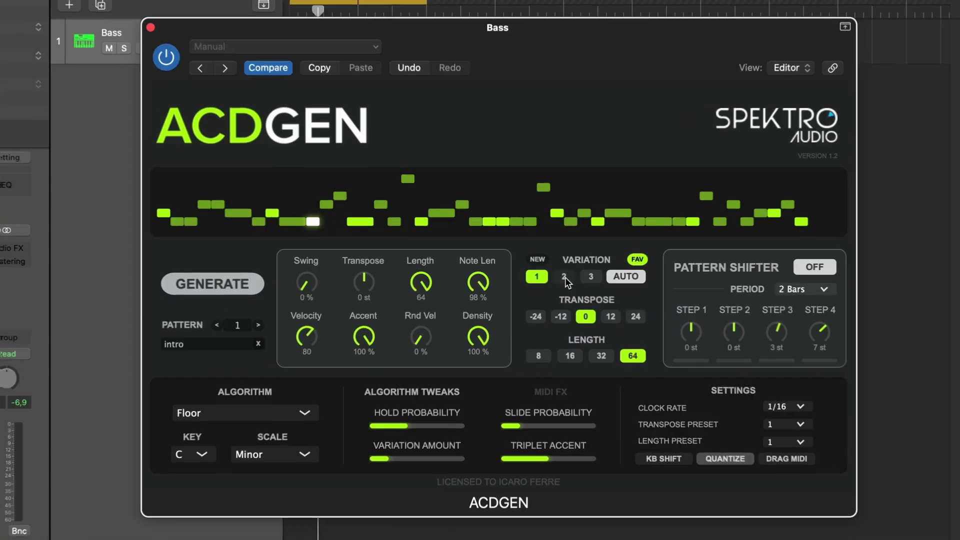
Switch to Logic Pro, generate several new versions of the intro pattern's variation 2 and raise the variation amount.
left_click(564, 276)
left_click(539, 260)
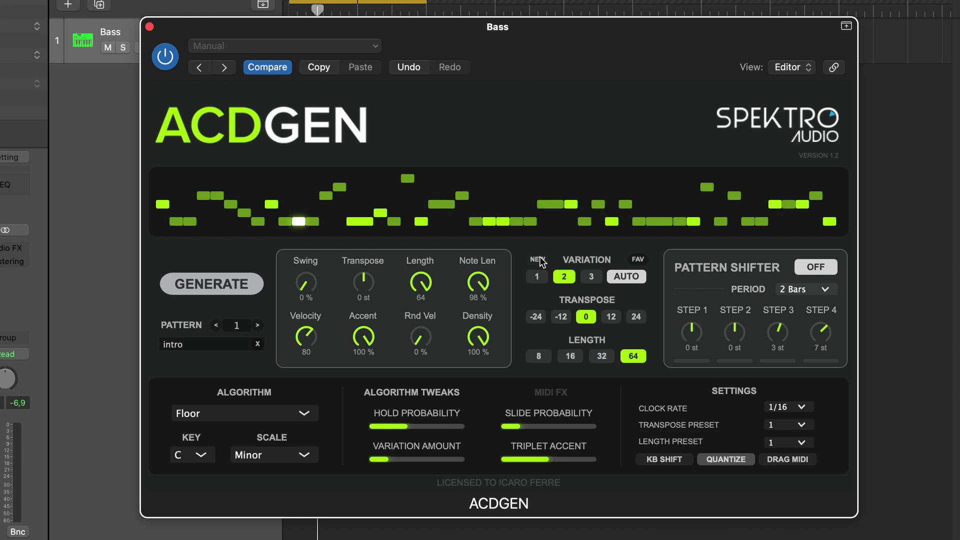
left_click(539, 260)
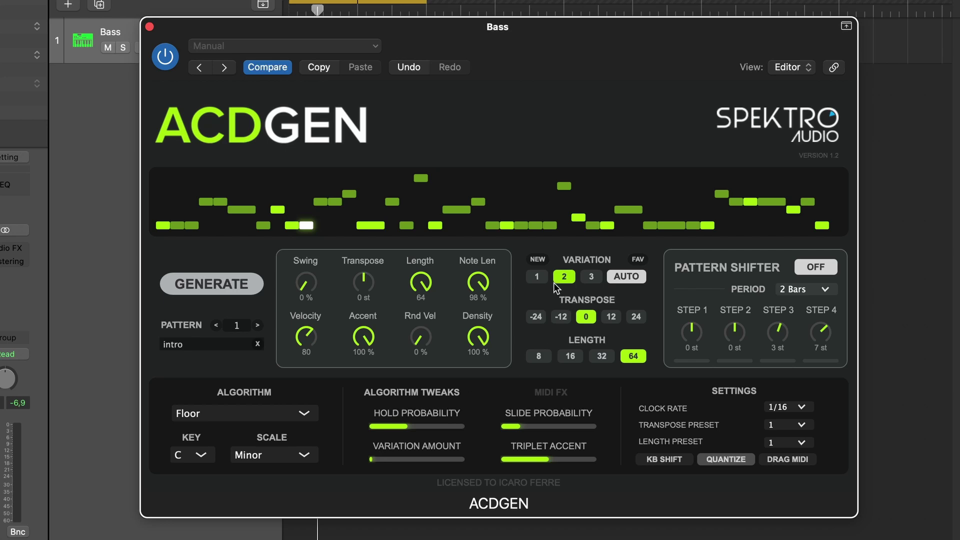
left_click(539, 260)
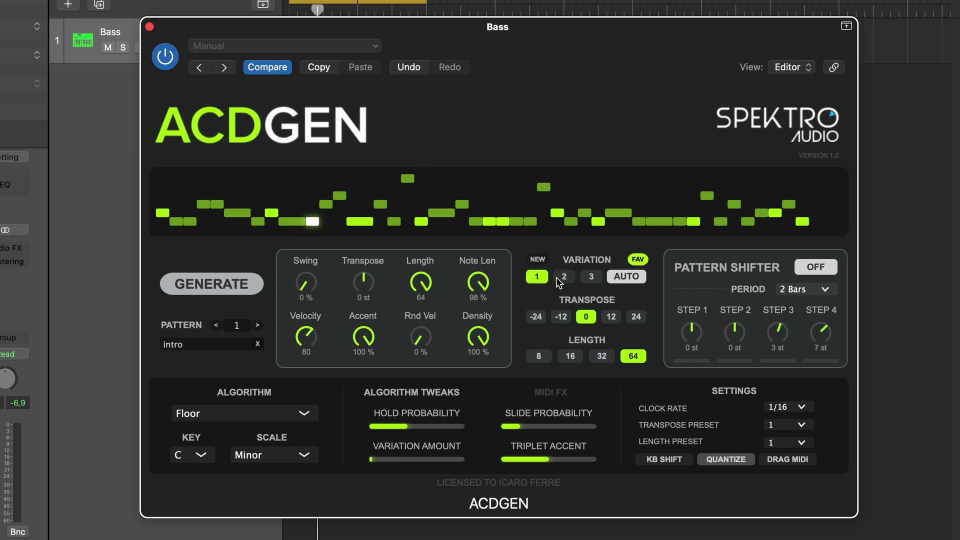
left_click_drag(406, 458, 429, 460)
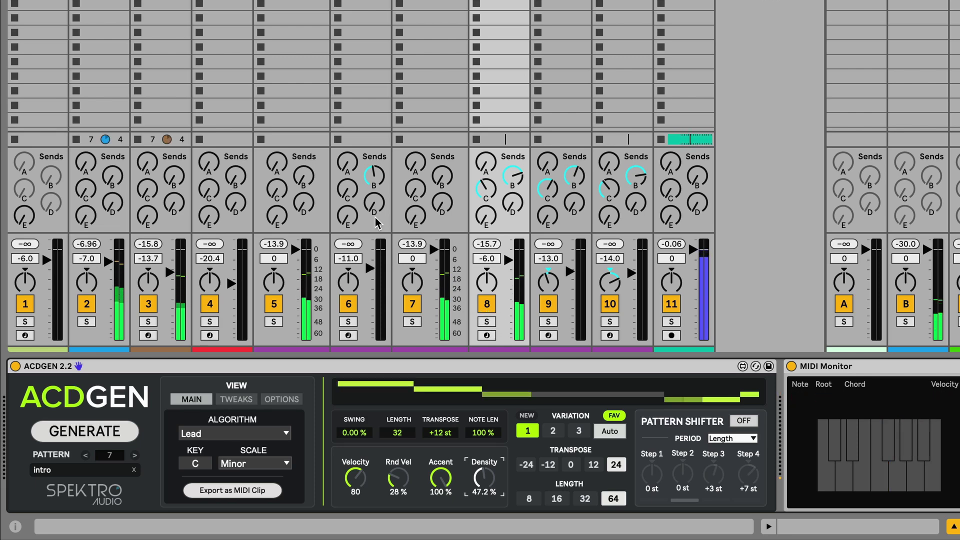
Switch to Ableton Live, launch the Drum Rack clip and raise the density of track 9's acd_pattern_007 to about 40%.
left_click(38, 3)
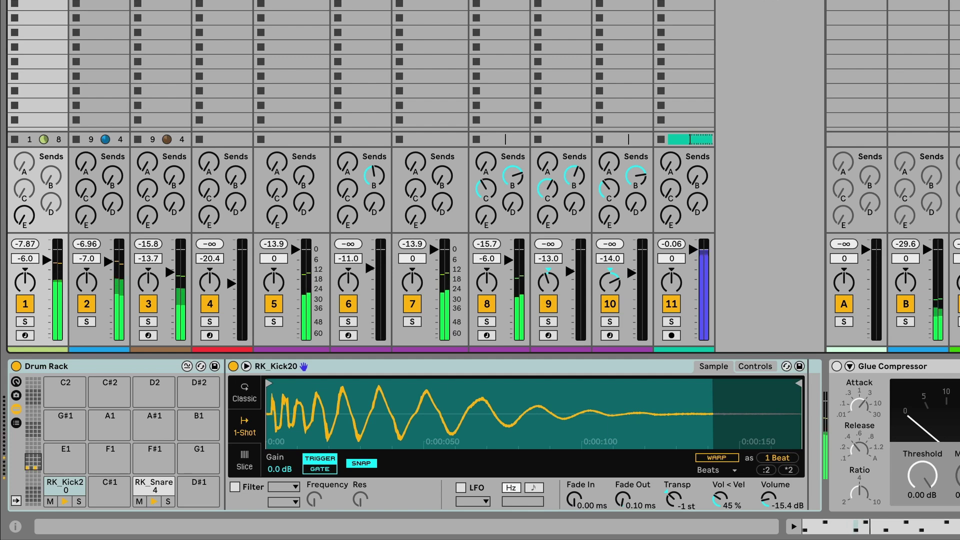
left_click(499, 2)
left_click(561, 3)
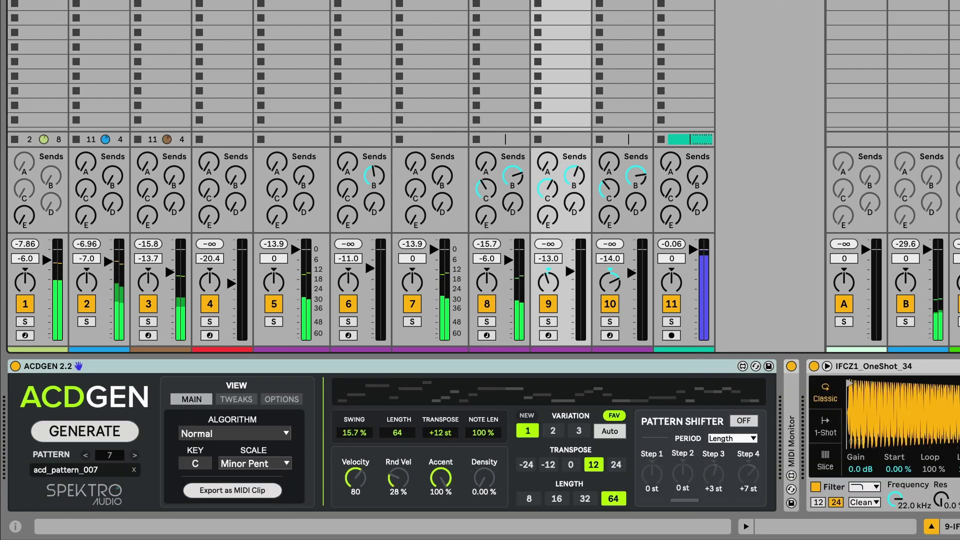
left_click_drag(484, 477, 484, 471)
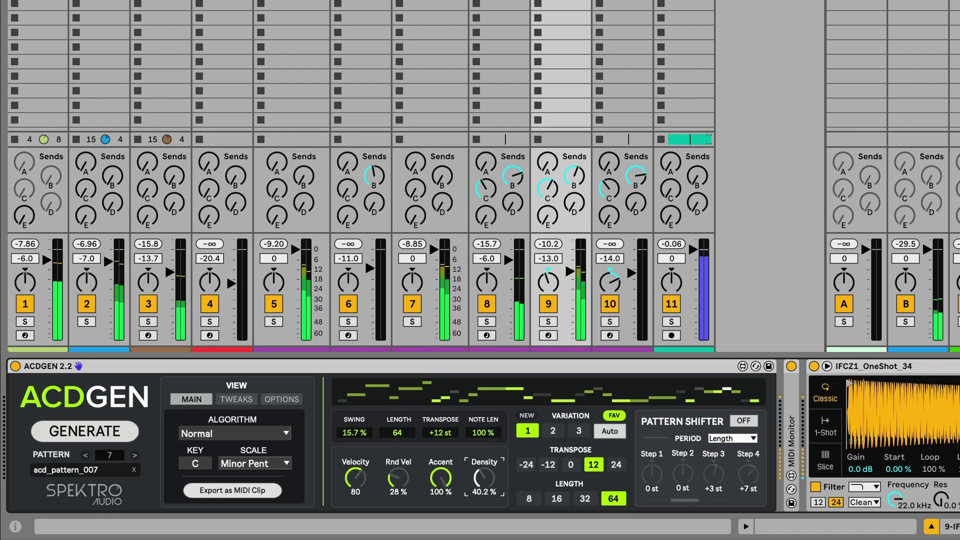
Raise the density of track 10's Lead pattern to 100% and of track 6's acd_pattern_011 to about 37%.
left_click(622, 2)
left_click_drag(484, 464, 484, 414)
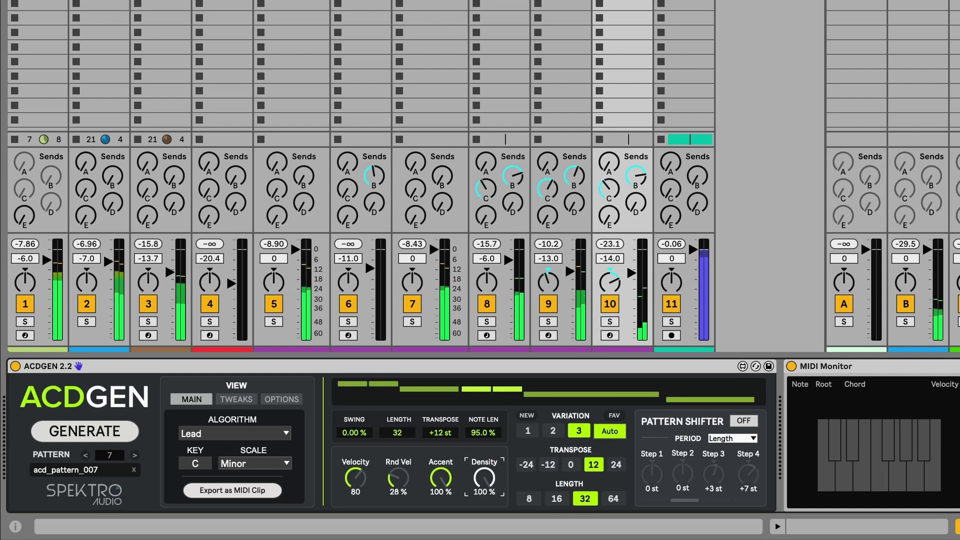
left_click(361, 65)
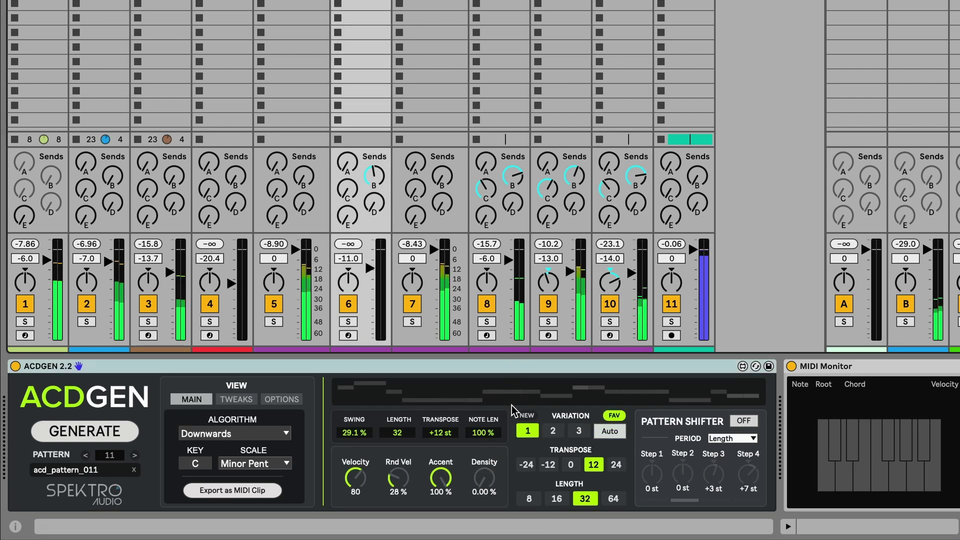
left_click_drag(480, 492, 480, 470)
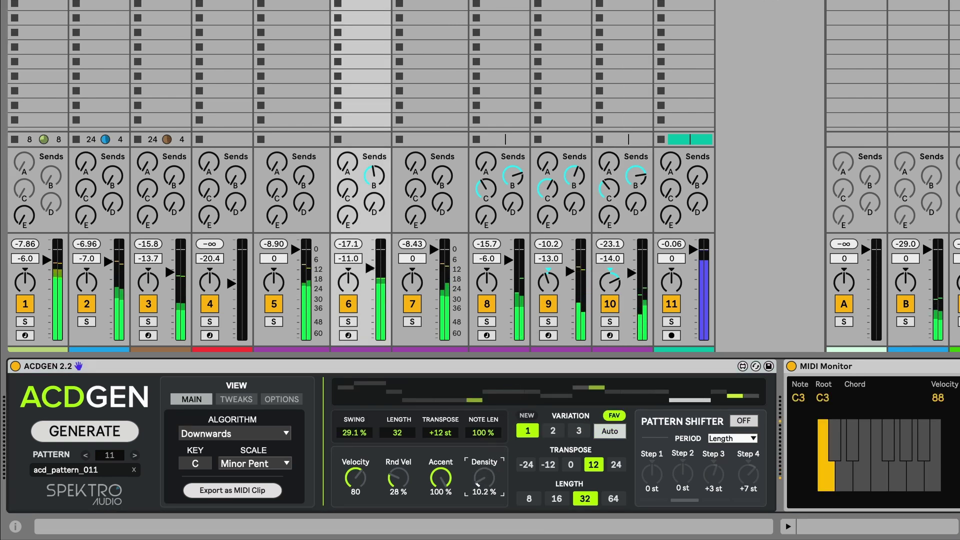
left_click_drag(484, 478, 484, 478)
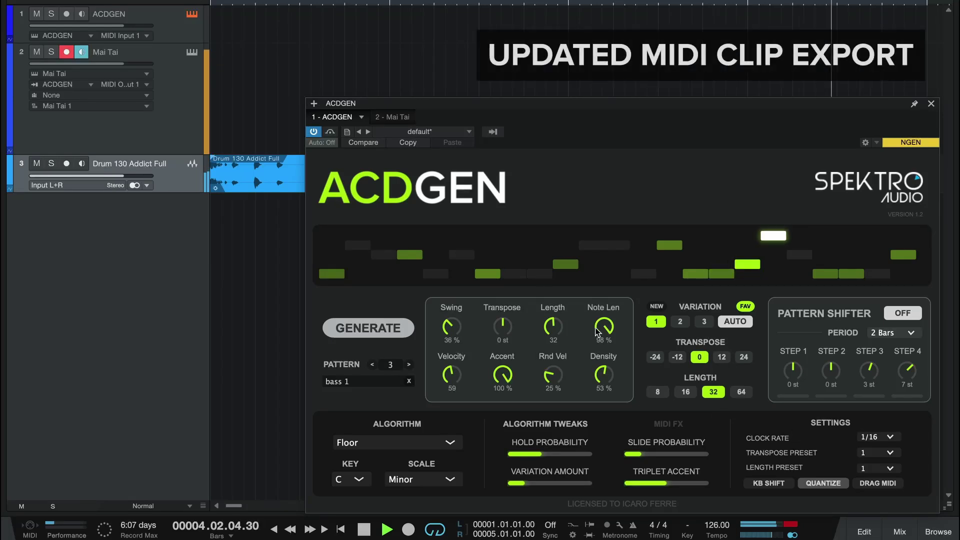
Export the bass 1 pattern as a MIDI clip to the Mai Tai track in Studio One and the first Polymer track in Bitwig Studio.
left_click_drag(898, 483, 228, 60)
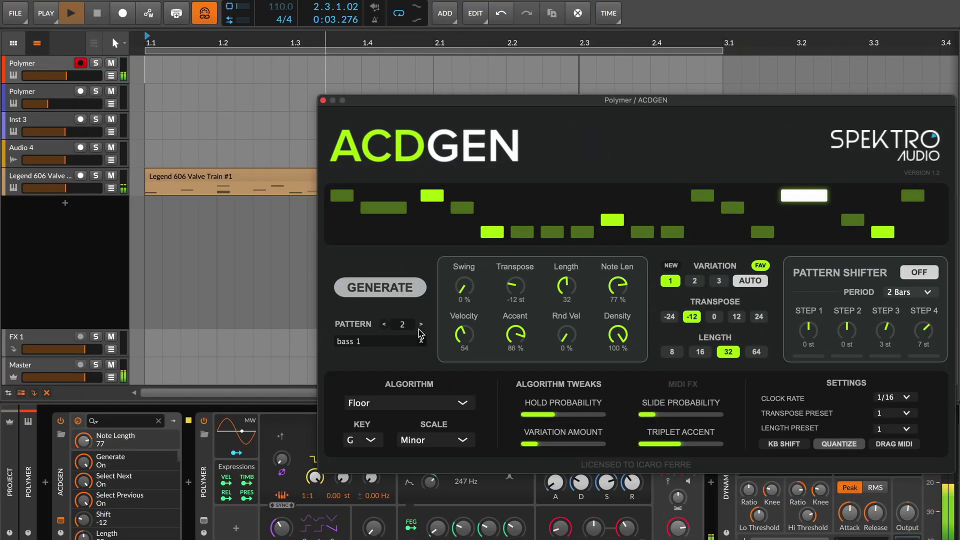
left_click_drag(900, 447, 153, 80)
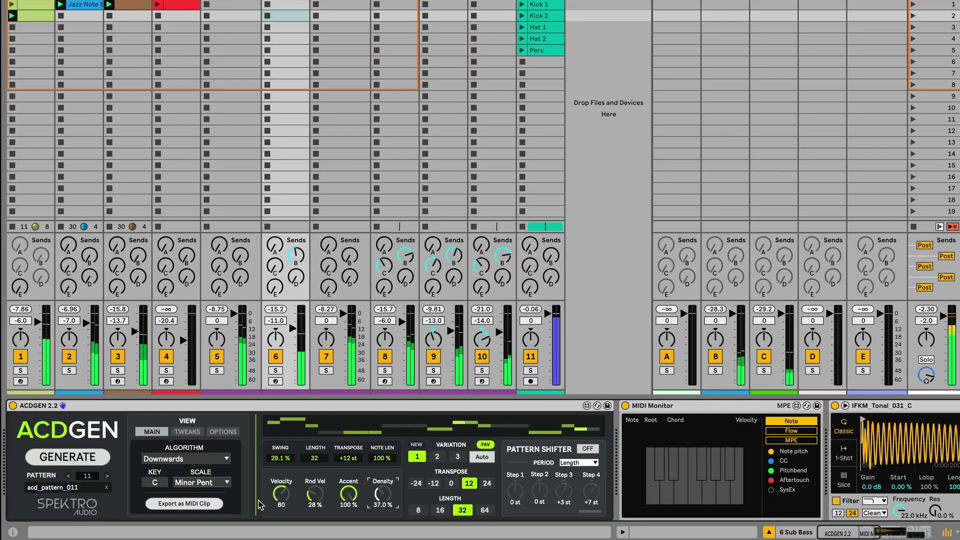
Switch to Ableton Live, export track 6's acd_pattern_011 as a MIDI clip and inspect the notes of the arp - Var 1 clip.
left_click(215, 504)
left_click(290, 4)
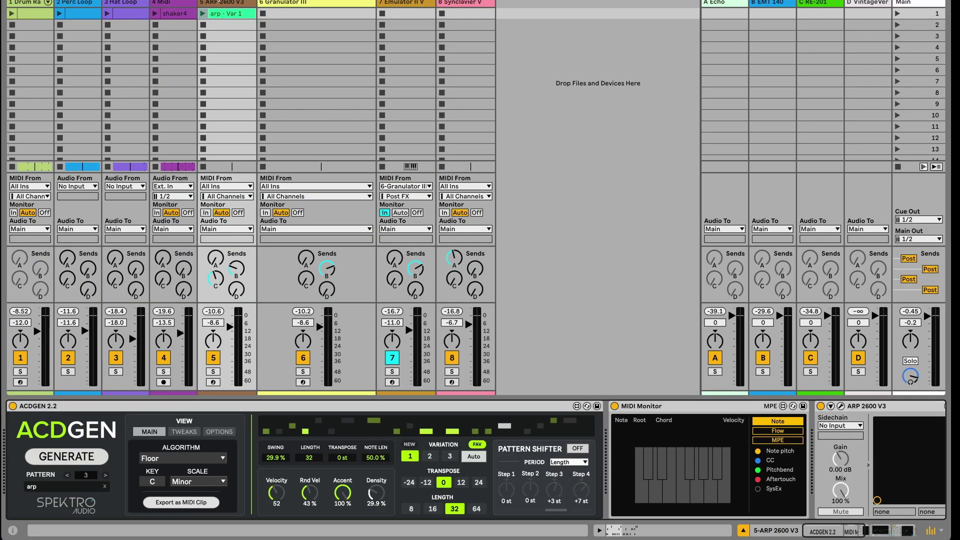
left_click(225, 14)
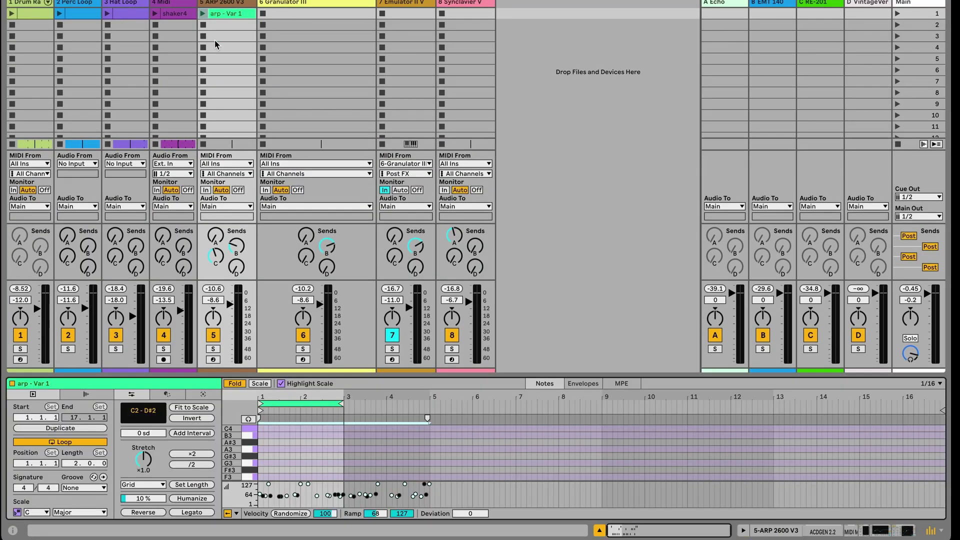
left_click(234, 384)
Switch to the Arrangement View and export the arp pattern as MIDI clips at bars 1 and 9 of the ARP 2600 V3 track.
key("Tab")
left_click(23, 160)
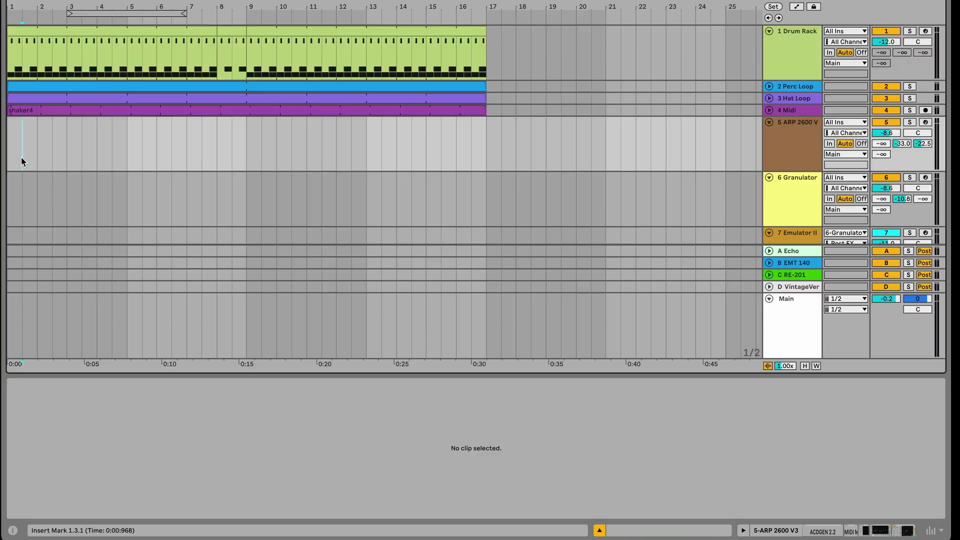
double_click(797, 146)
left_click(181, 502)
left_click(247, 156)
left_click(181, 503)
Go back to acd_pattern_002 and export it as a MIDI clip at bar 13 of the ARP 2600 V3 track.
left_click(67, 475)
left_click(366, 134)
left_click(181, 503)
Extend the acd_pattern_002 clip to bar 17, the second arp clip to bar 13 and the first arp clip to bar 8.
left_click_drag(424, 126, 484, 126)
left_click_drag(304, 126, 362, 128)
left_click_drag(64, 127, 213, 127)
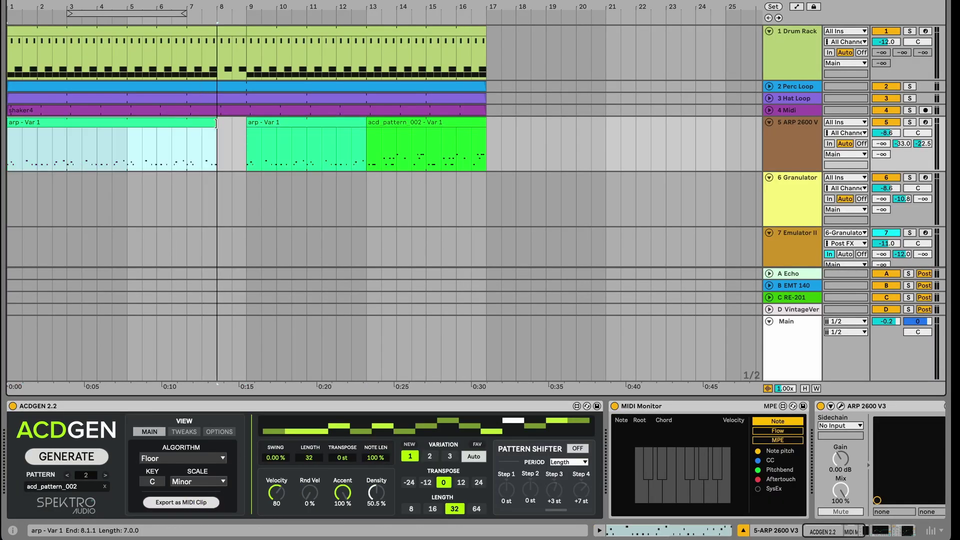
Export acd_pattern_015 as a MIDI clip at bar 1 of the Granulator III track and extend it to bar 17.
left_click(142, 200)
left_click_drag(181, 502, 123, 176)
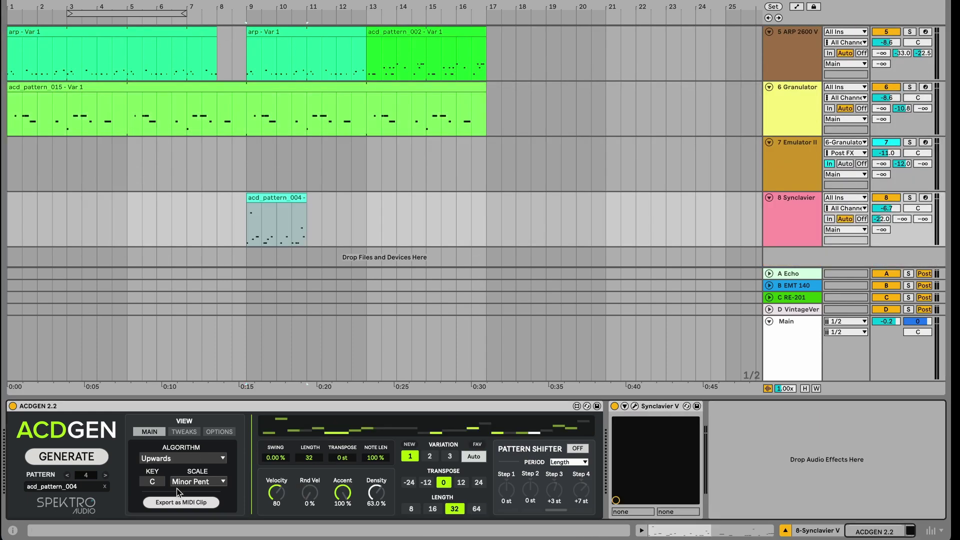
left_click_drag(306, 220, 486, 220)
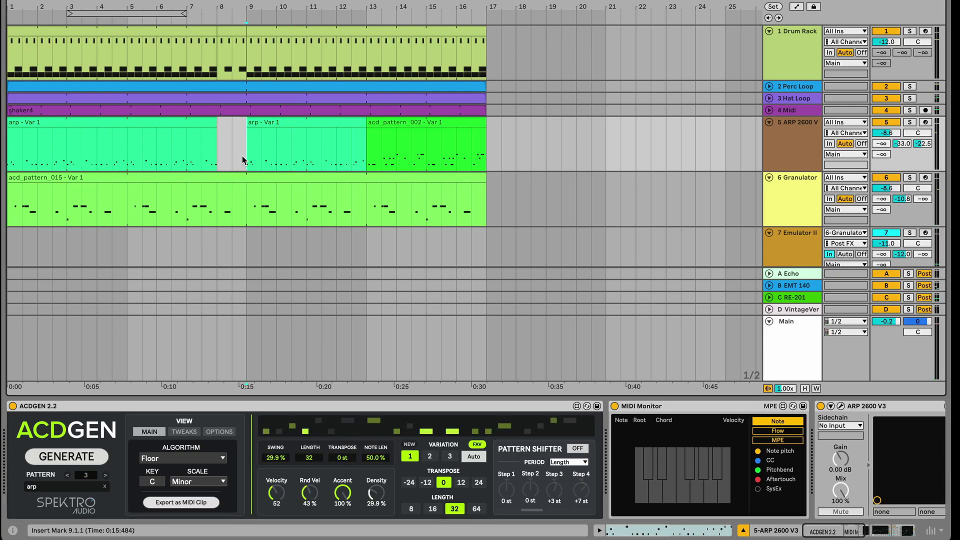
left_click(143, 134)
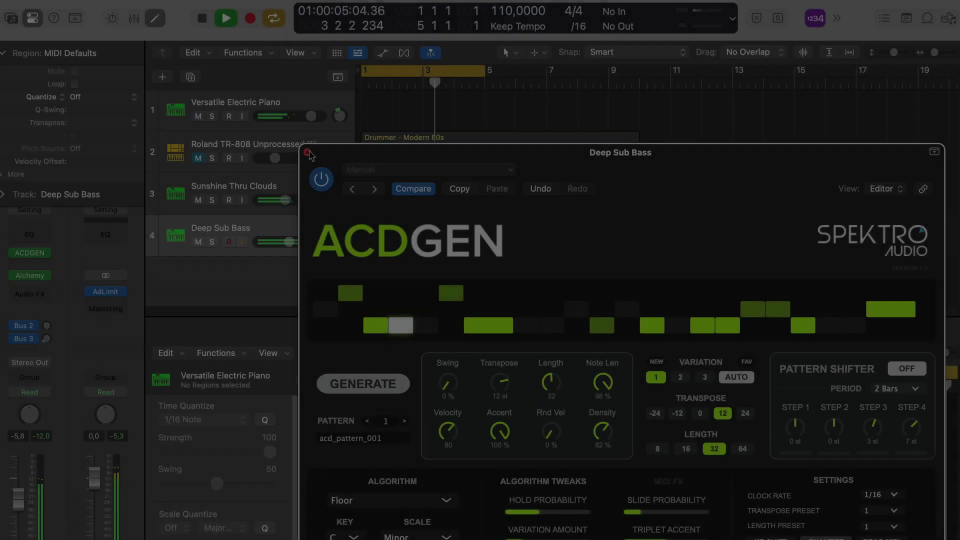
Switch to Logic Pro, open ACDGEN on the Versatile Electric Piano track instead of Deep Sub Bass and advance from the main melody pattern.
left_click(306, 152)
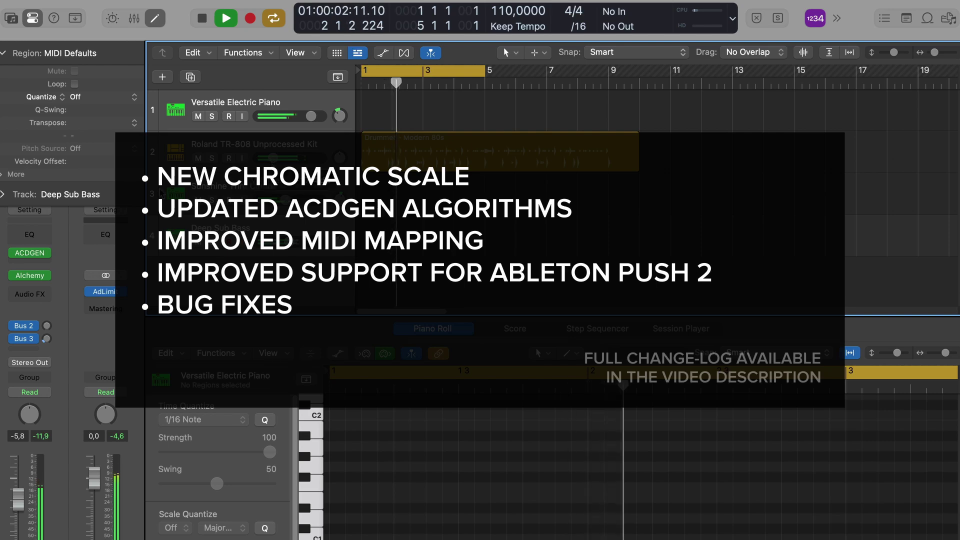
left_click(243, 96)
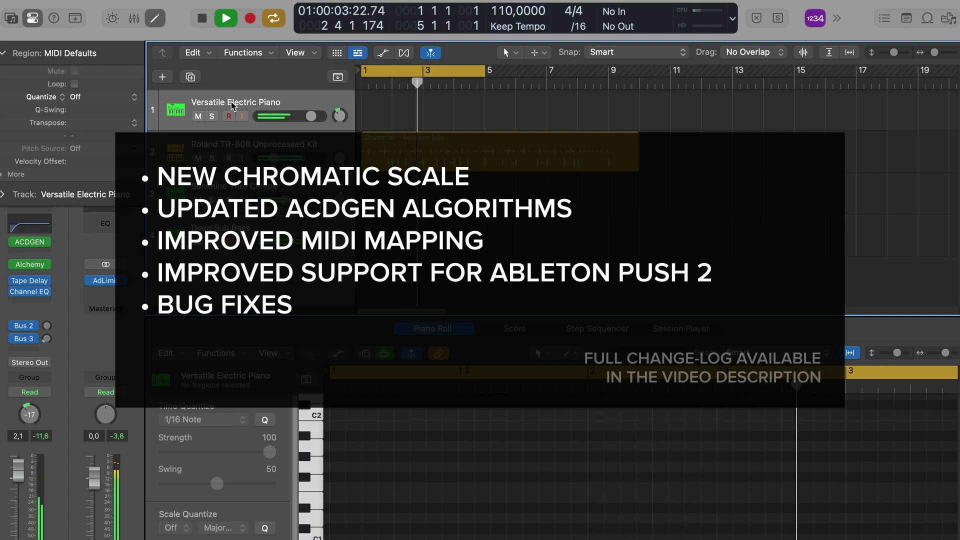
left_click(32, 242)
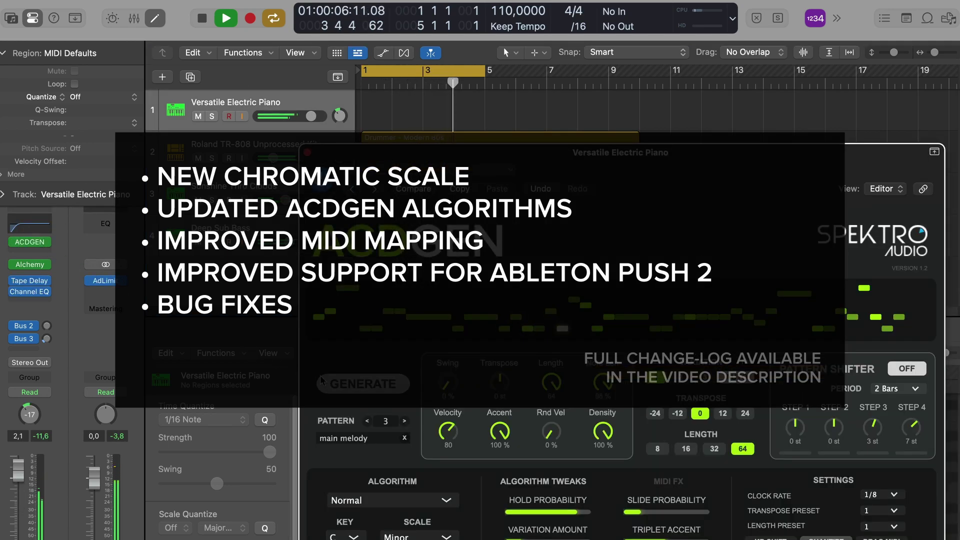
left_click(405, 421)
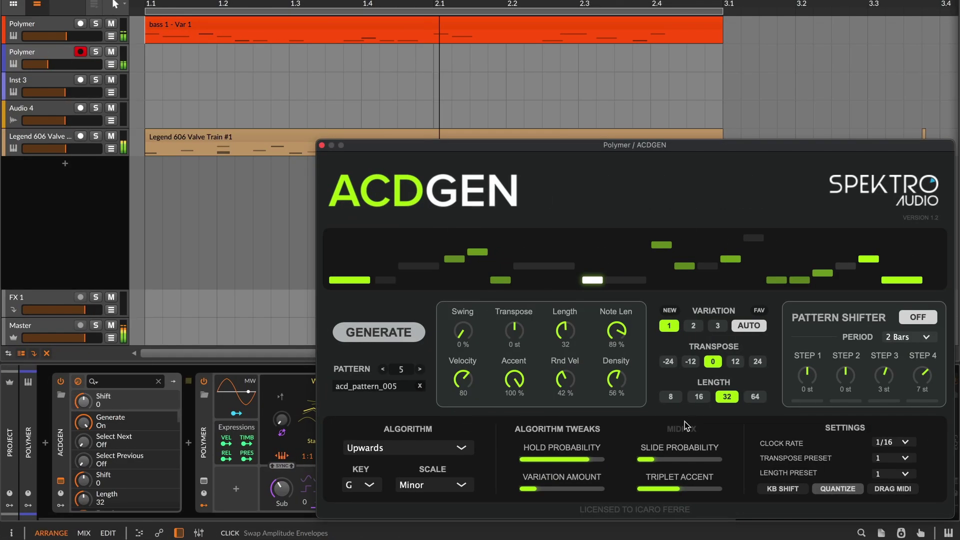
Switch to Bitwig Studio, show ACDGEN's MIDI FX settings, set the effect to None and reopen the list of effects.
left_click(682, 428)
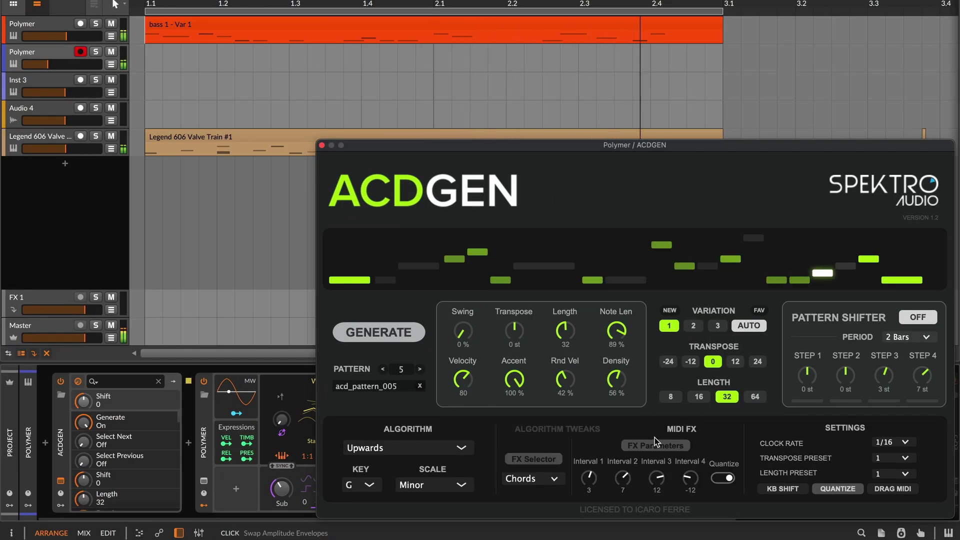
left_click(531, 478)
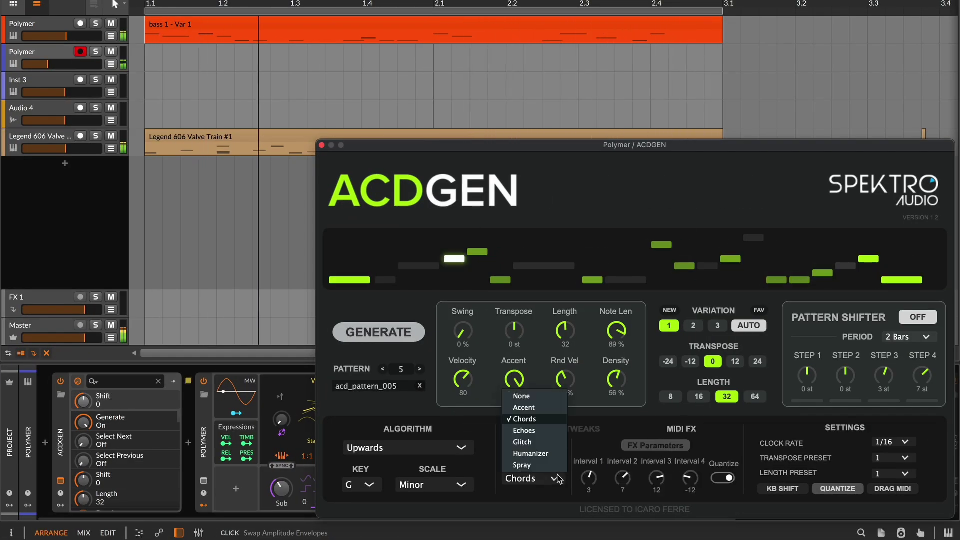
left_click(540, 395)
left_click(547, 481)
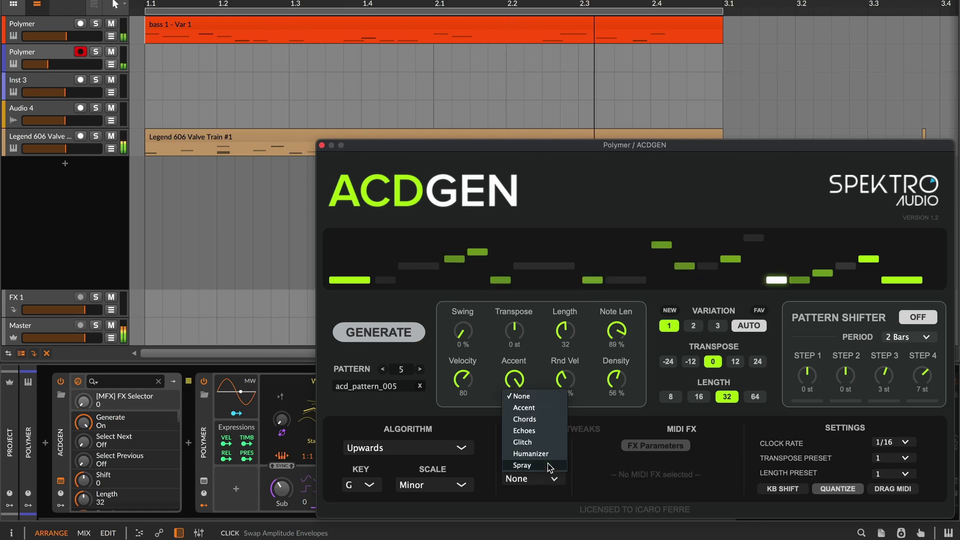